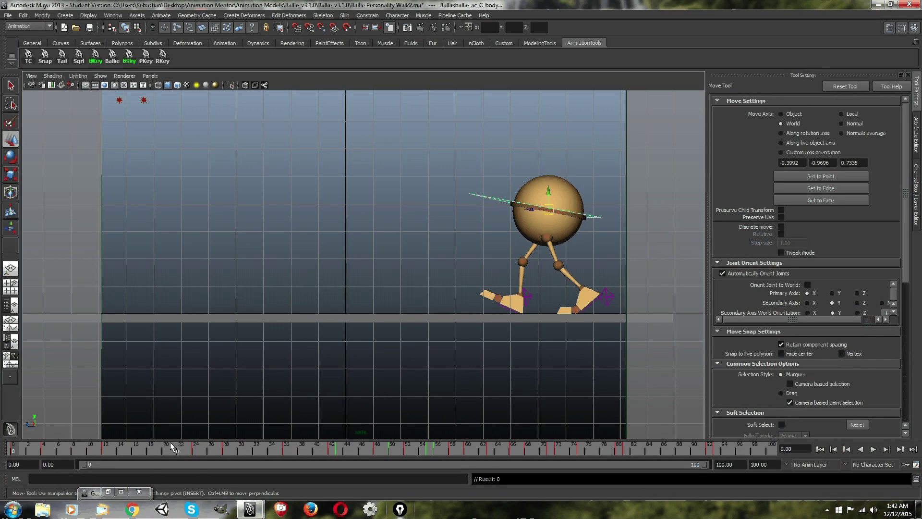
# Scrub the walk animation to frame 18 to examine the character's pose.
pyautogui.moveTo(155, 455); pyautogui.dragTo(150, 454)
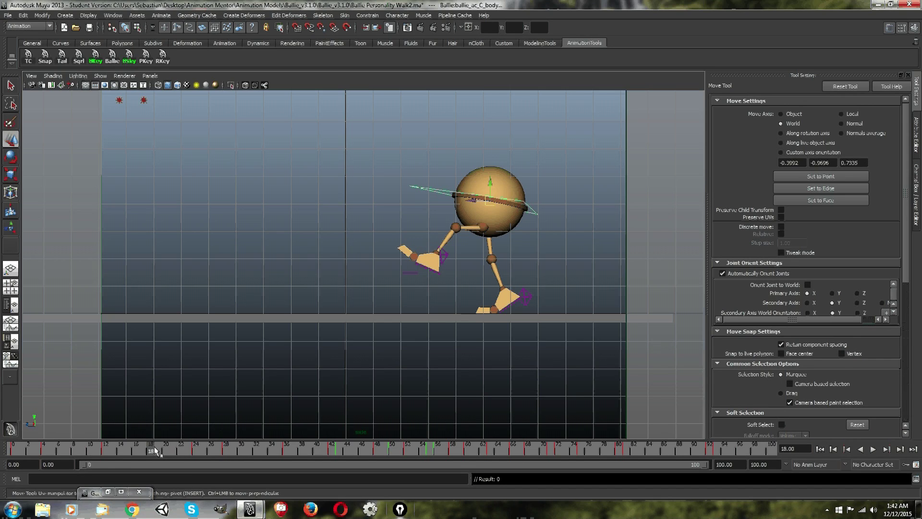
pyautogui.moveTo(151, 446); pyautogui.dragTo(150, 448)
pyautogui.moveTo(152, 451)
pyautogui.mouseDown()
pyautogui.moveTo(165, 451)
pyautogui.moveTo(150, 450)
pyautogui.mouseUp()
pyautogui.moveTo(153, 452)
pyautogui.mouseDown()
pyautogui.moveTo(164, 451)
pyautogui.moveTo(151, 451)
pyautogui.mouseUp()
pyautogui.moveTo(153, 452)
pyautogui.mouseDown()
pyautogui.moveTo(166, 451)
pyautogui.moveTo(152, 451)
pyautogui.mouseUp()
pyautogui.click(115, 491)
pyautogui.click(759, 76)
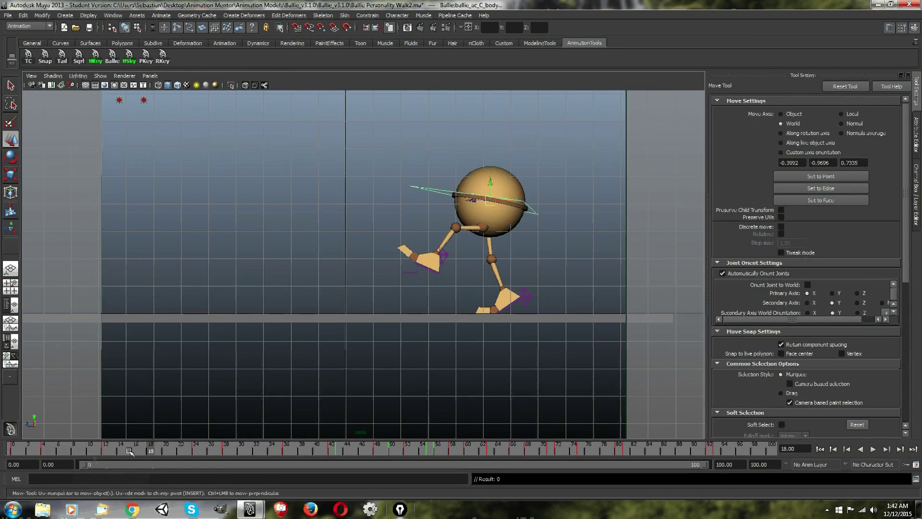
# Convert the body control's key at frame 12 to a breakdown and play the animation from there.
pyautogui.moveTo(140, 449); pyautogui.dragTo(106, 452)
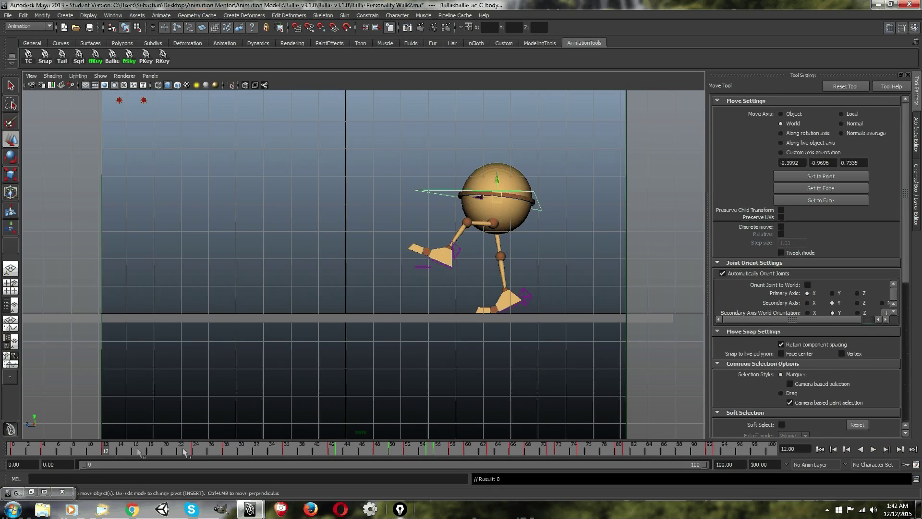
pyautogui.rightClick(107, 451)
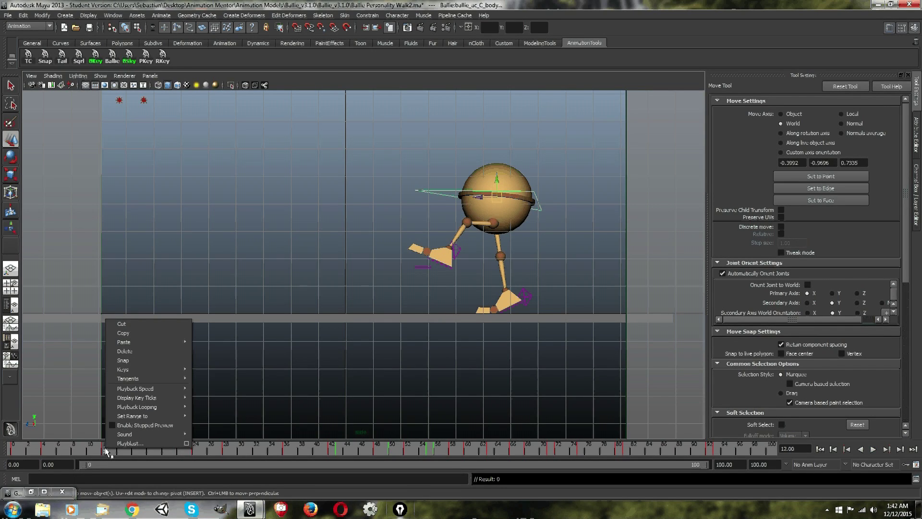
pyautogui.moveTo(129, 373)
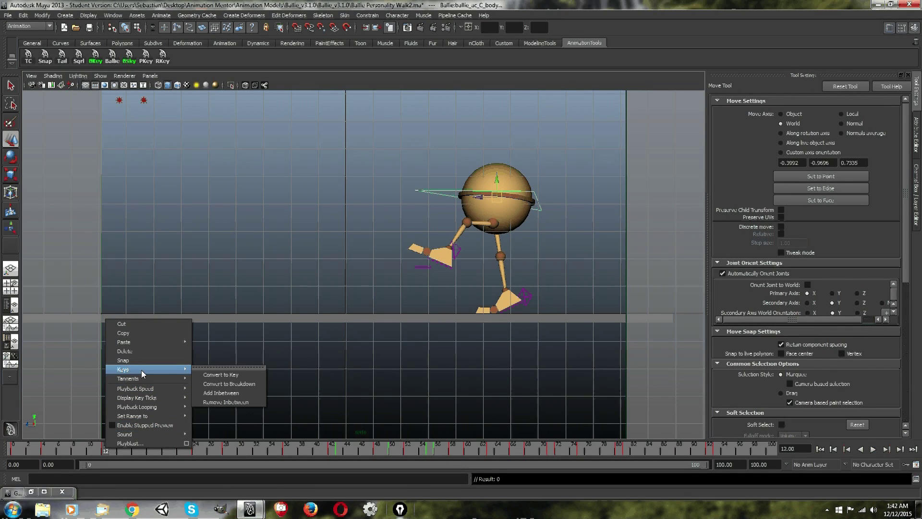
pyautogui.click(246, 382)
pyautogui.press('.')
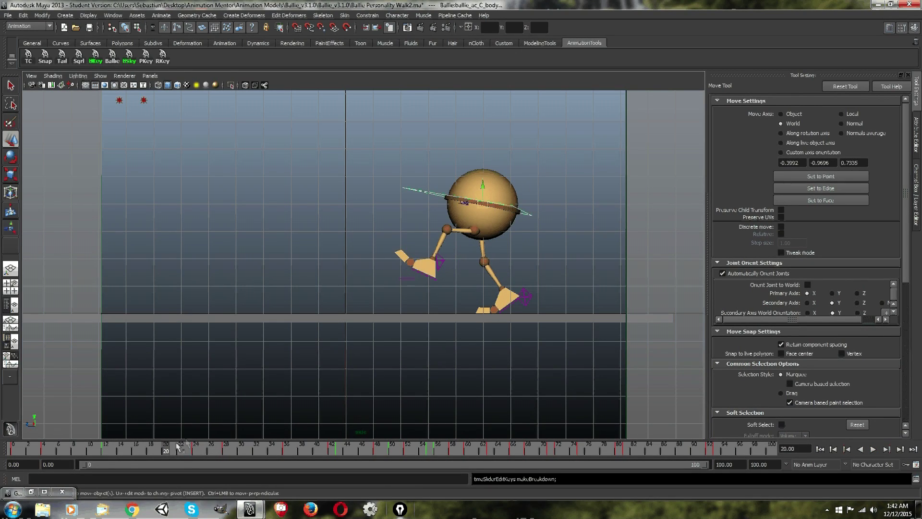
pyautogui.click(105, 450)
pyautogui.hotkey('alt', 'v')
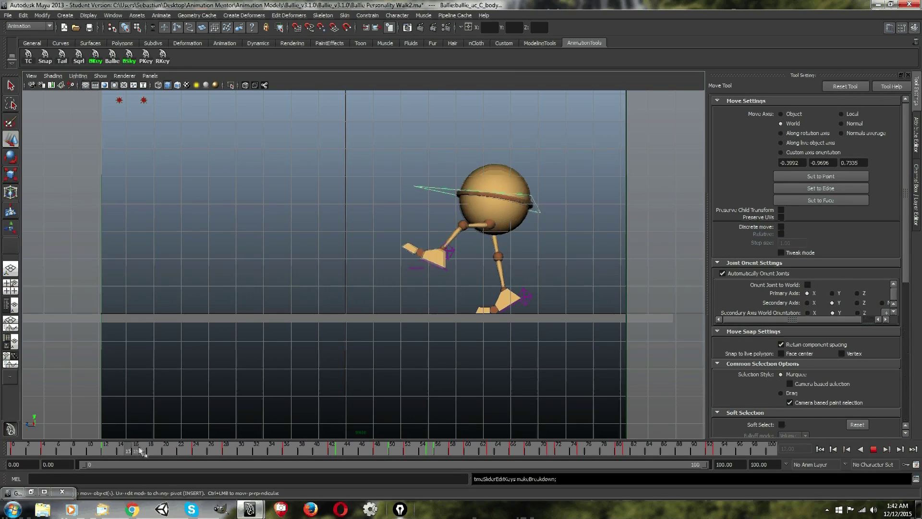
pyautogui.click(107, 449)
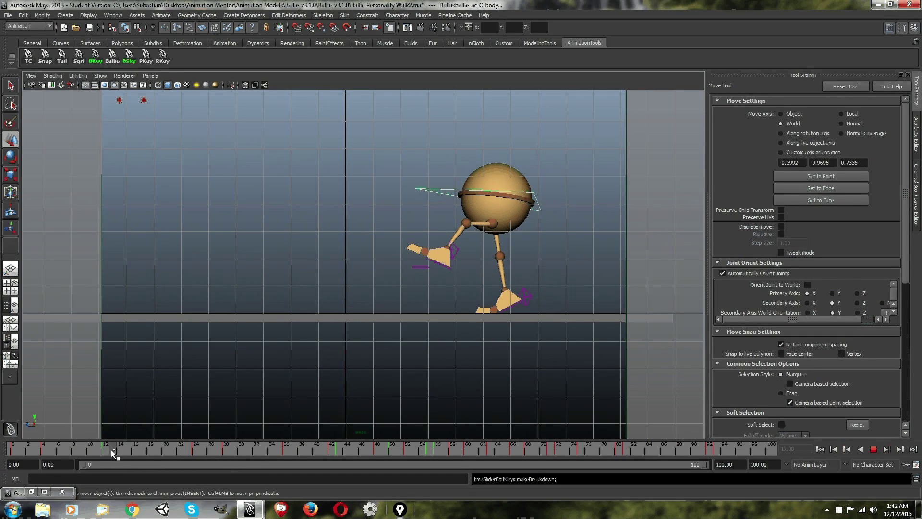
# Convert the breakdown at frame 12 back to a regular key and play the animation briefly.
pyautogui.rightClick(109, 454)
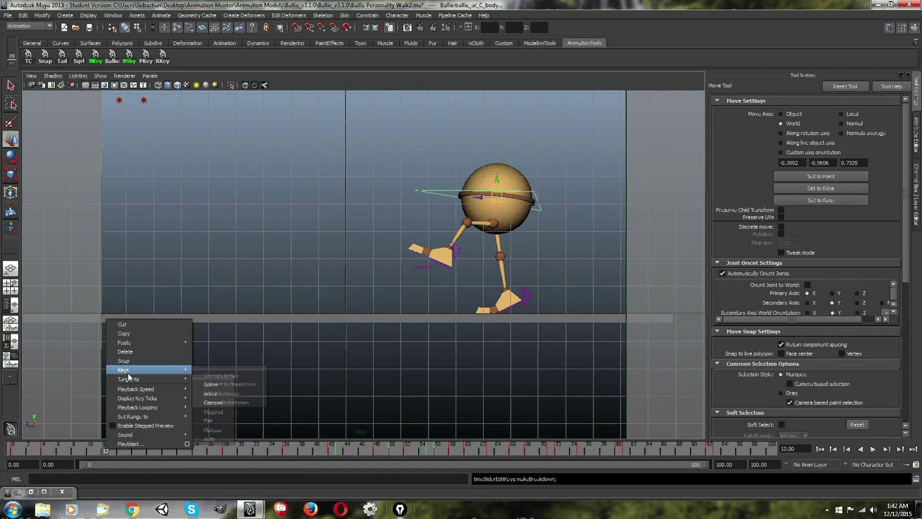
pyautogui.moveTo(129, 371)
pyautogui.click(220, 375)
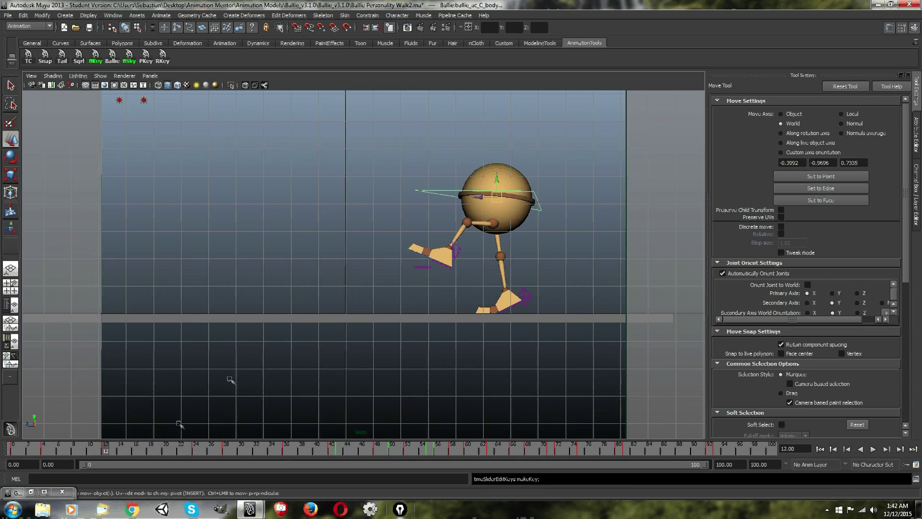
pyautogui.hotkey('alt', 'v')
pyautogui.press('Escape')
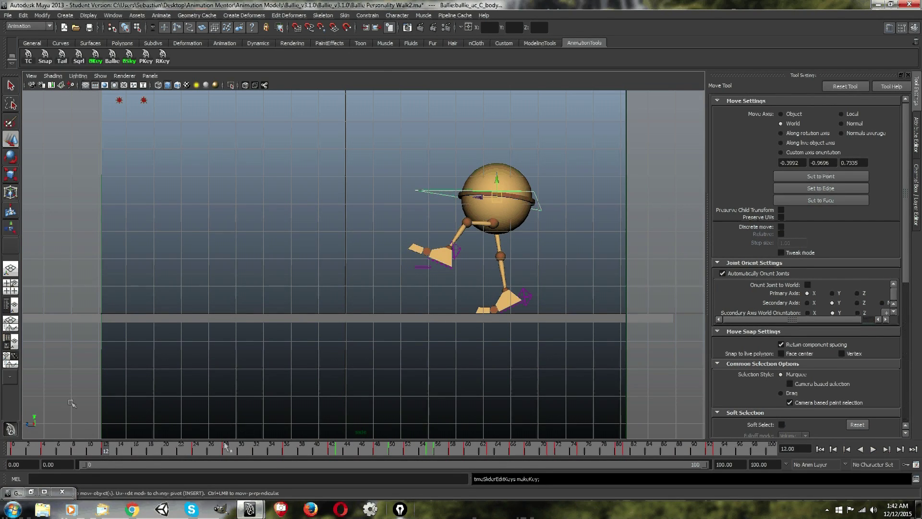
# Restore the Graph Editor and examine the body control's curves around frames 41 to 67.
pyautogui.click(30, 491)
pyautogui.moveTo(506, 85); pyautogui.dragTo(424, 87)
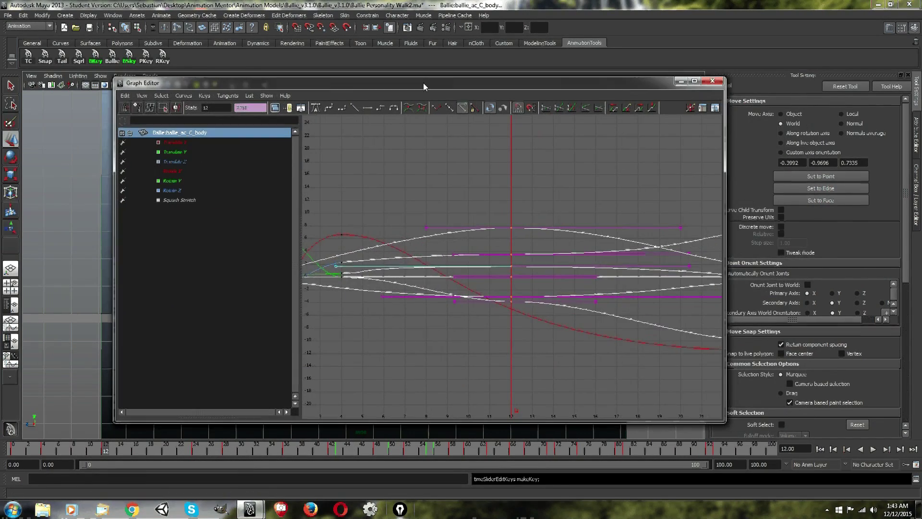
pyautogui.click(539, 169)
pyautogui.scroll(-3, 578, 184)
pyautogui.keyDown('alt'); pyautogui.moveTo(598, 186); pyautogui.dragTo(370, 191, button='middle'); pyautogui.keyUp('alt')
pyautogui.keyDown('alt'); pyautogui.moveTo(576, 185); pyautogui.dragTo(340, 193, button='middle'); pyautogui.keyUp('alt')
pyautogui.keyDown('alt'); pyautogui.moveTo(510, 185); pyautogui.dragTo(351, 198, button='middle'); pyautogui.keyUp('alt')
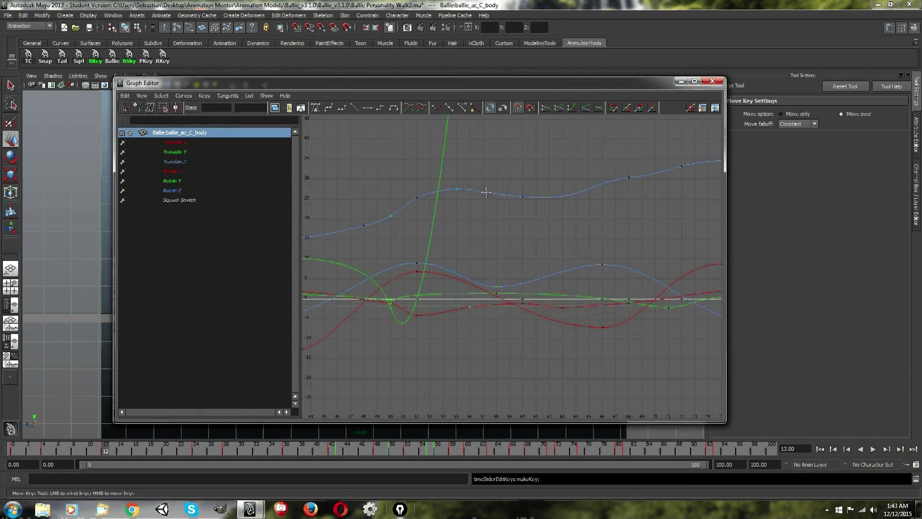
pyautogui.moveTo(485, 192)
pyautogui.keyDown('alt'); pyautogui.mouseDown(button='middle')
pyautogui.moveTo(494, 197)
pyautogui.moveTo(489, 184)
pyautogui.mouseUp(button='middle'); pyautogui.keyUp('alt')
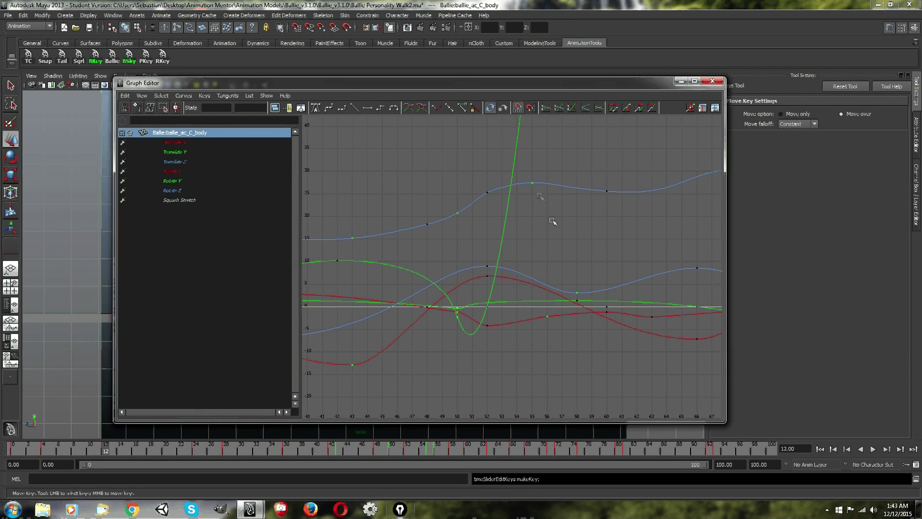
# Try to move the body control's keys at frame 52 one frame earlier to frame 51, and undo the move.
pyautogui.moveTo(548, 163); pyautogui.dragTo(522, 206)
pyautogui.moveTo(476, 167); pyautogui.dragTo(439, 230)
pyautogui.moveTo(490, 145); pyautogui.dragTo(479, 207)
pyautogui.click(491, 160)
pyautogui.moveTo(495, 167); pyautogui.dragTo(483, 358)
pyautogui.moveTo(496, 344); pyautogui.dragTo(478, 347, button='middle')
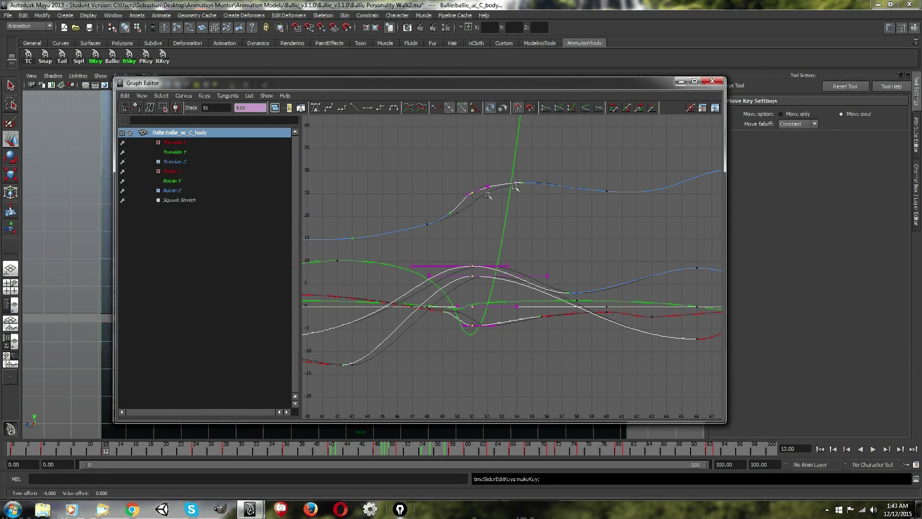
pyautogui.moveTo(493, 206); pyautogui.dragTo(472, 221, button='middle')
pyautogui.hotkey('ctrl', 'z')
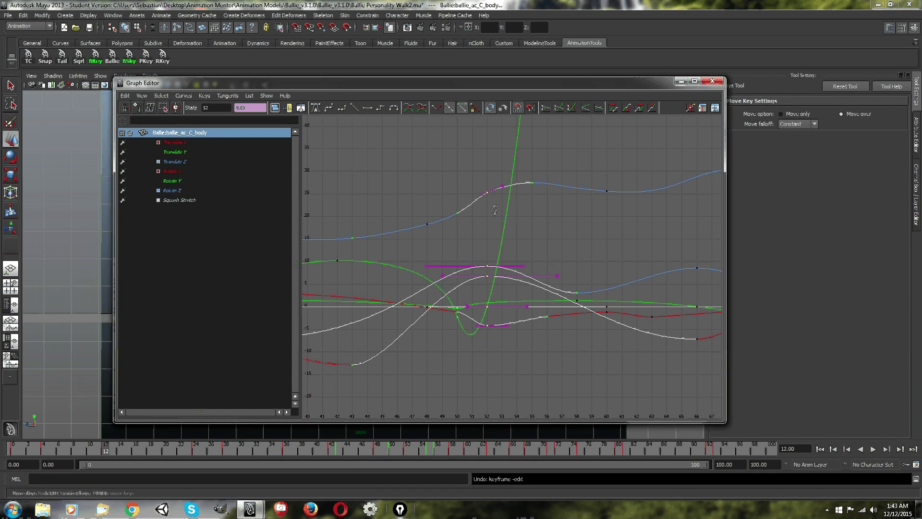
# Move the keys at frame 52 to frame 51 and shift the neighbouring Translate Z breakdowns to frames 50 and 55.
pyautogui.keyDown('shift'); pyautogui.moveTo(488, 214); pyautogui.dragTo(480, 215, button='middle'); pyautogui.keyUp('shift')
pyautogui.moveTo(437, 194); pyautogui.dragTo(454, 223)
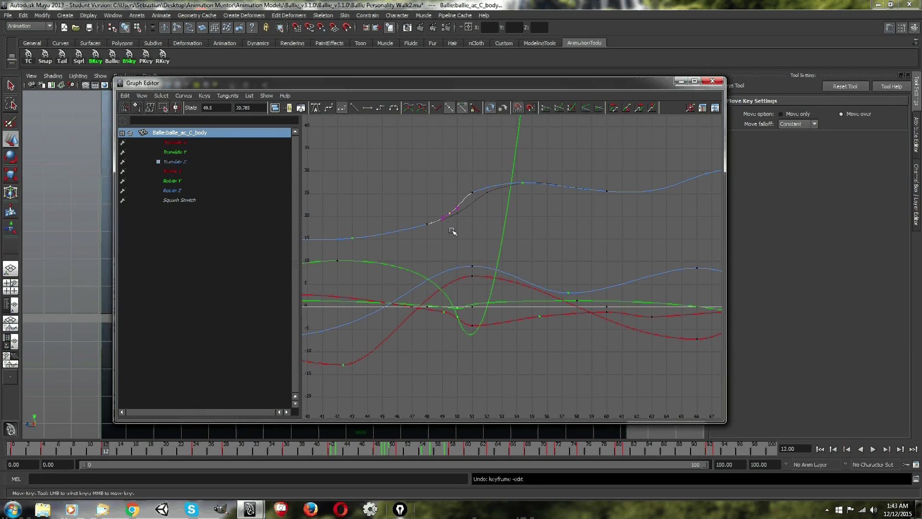
pyautogui.keyDown('shift'); pyautogui.moveTo(453, 236); pyautogui.dragTo(463, 237, button='middle'); pyautogui.keyUp('shift')
pyautogui.moveTo(542, 167); pyautogui.dragTo(515, 197)
pyautogui.keyDown('shift'); pyautogui.moveTo(518, 204); pyautogui.dragTo(533, 205, button='middle'); pyautogui.keyUp('shift')
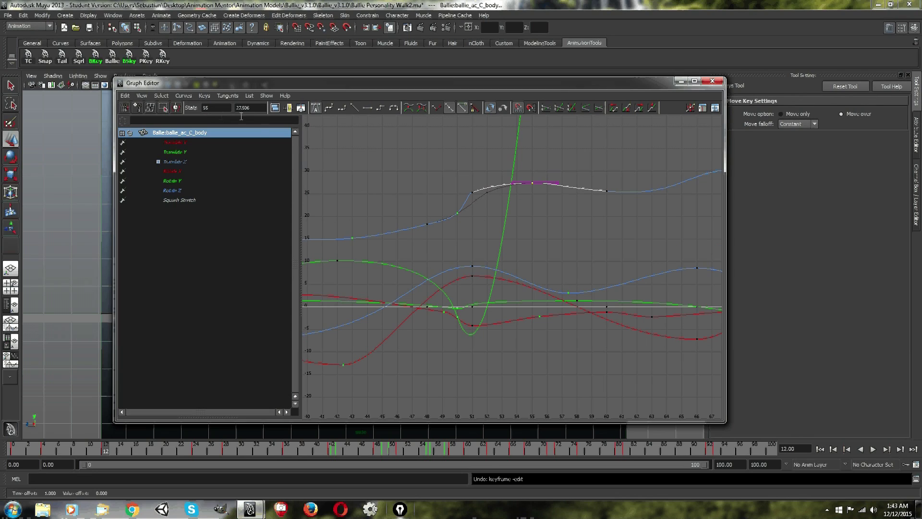
# Undo the last three key moves in the Graph Editor and deselect the keys.
pyautogui.click(142, 96)
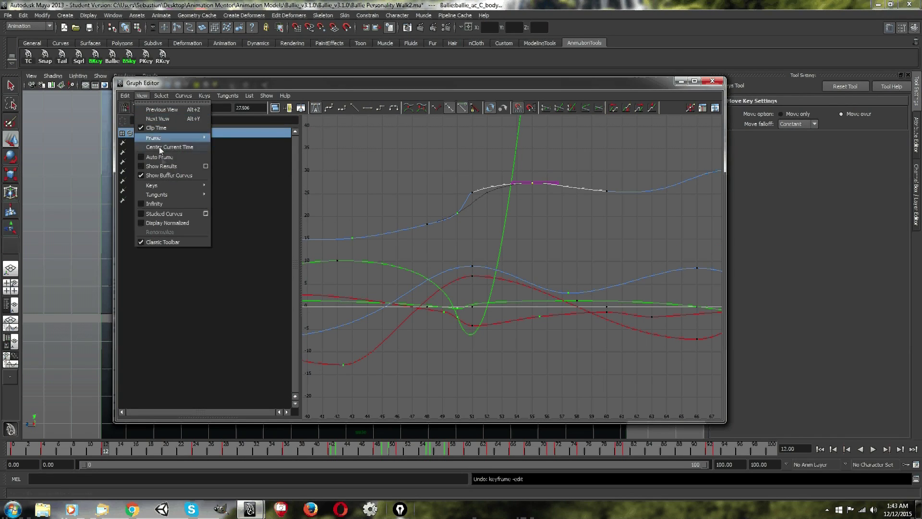
pyautogui.click(345, 79)
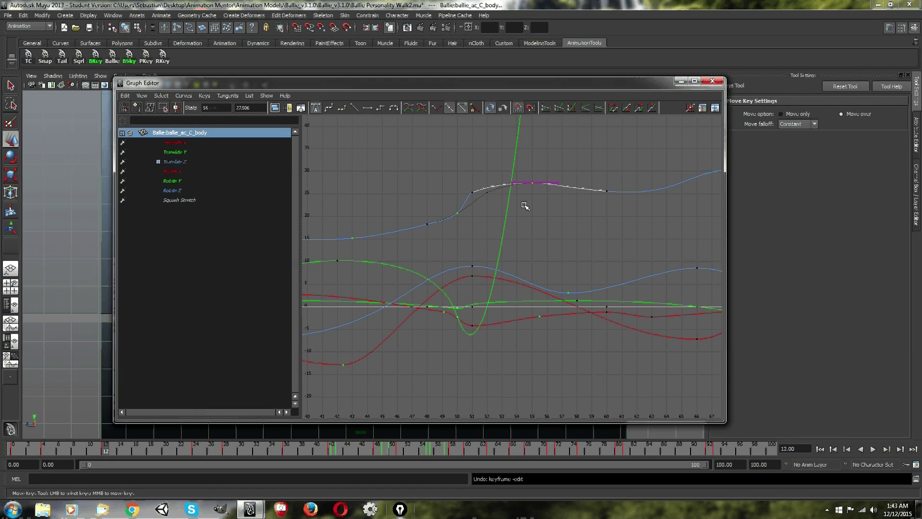
pyautogui.hotkey('ctrl', 'z')
pyautogui.hotkey('ctrl', 'z')
pyautogui.hotkey('ctrl', 'z')
pyautogui.hotkey('ctrl', 'z')
pyautogui.hotkey('ctrl', 'z')
pyautogui.hotkey('ctrl', 'z')
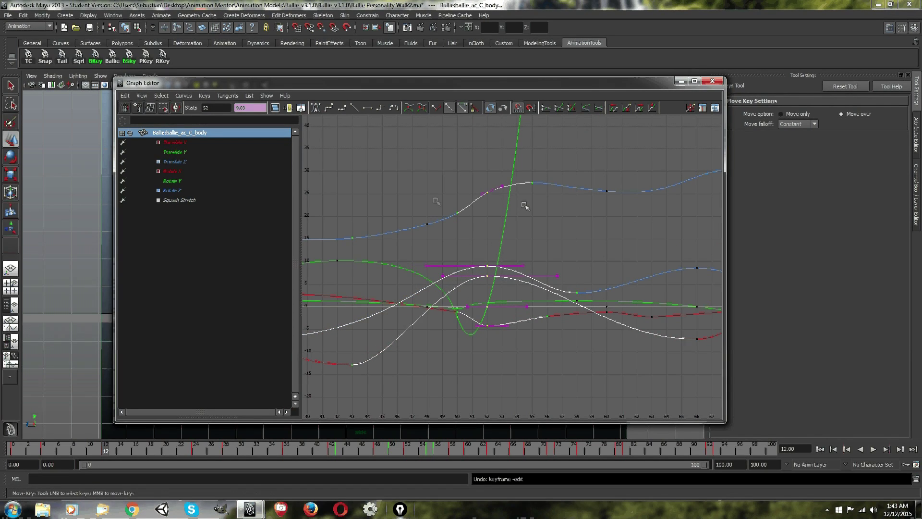
pyautogui.click(532, 141)
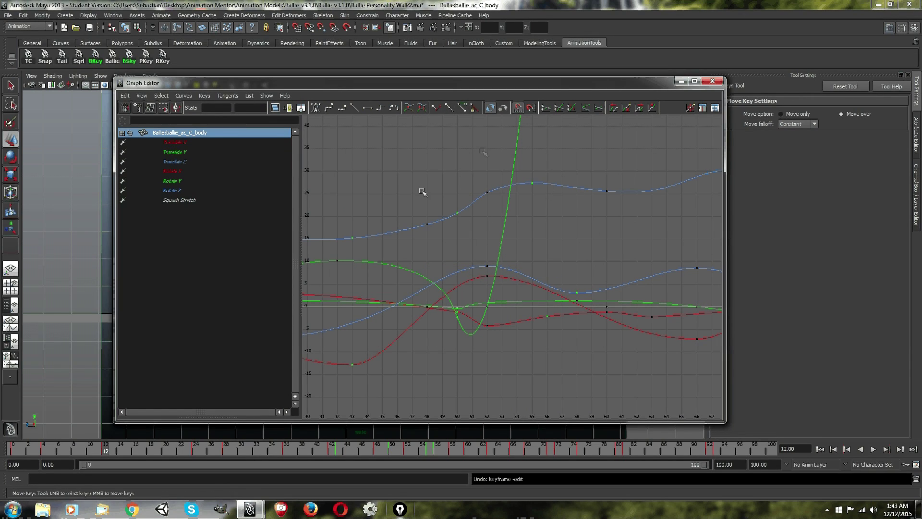
# Minimise the Graph Editor and play the walk in the viewport, stopping at frame 18 and at frame 19.
pyautogui.click(681, 83)
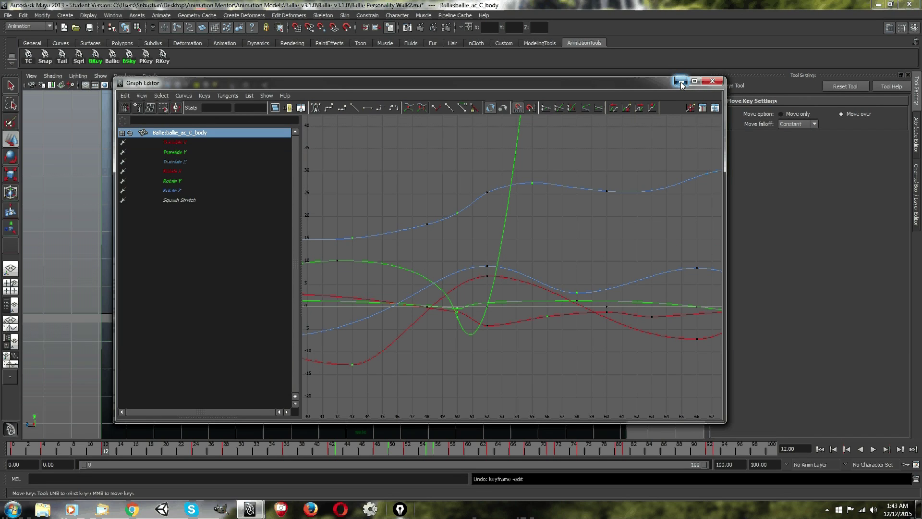
pyautogui.moveTo(471, 235); pyautogui.dragTo(432, 172)
pyautogui.click(564, 150)
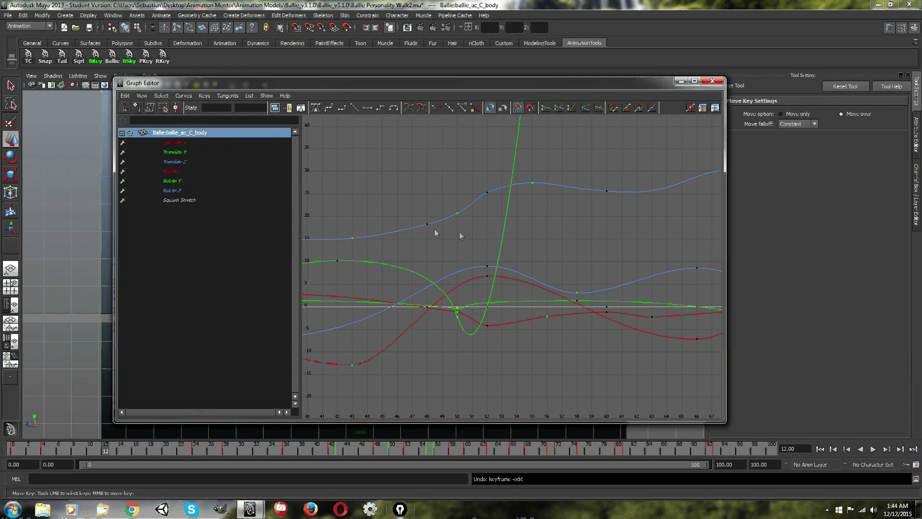
pyautogui.click(681, 84)
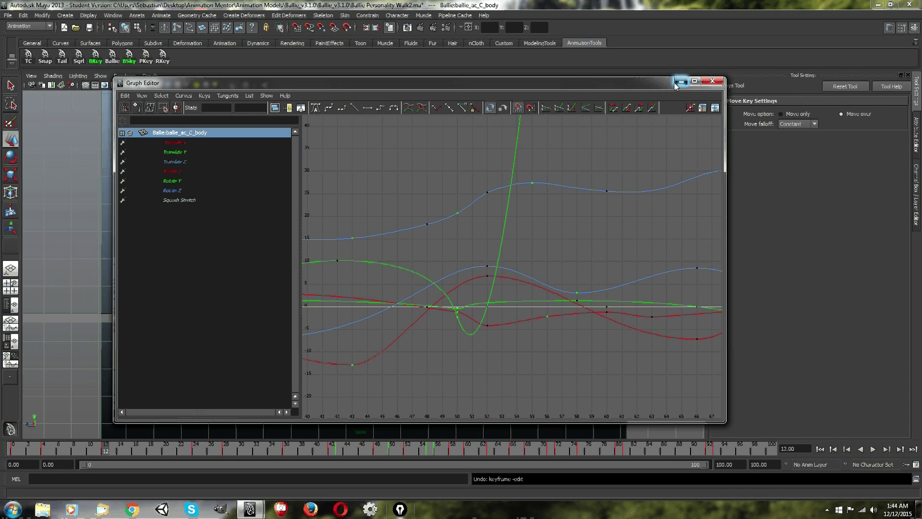
pyautogui.click(682, 83)
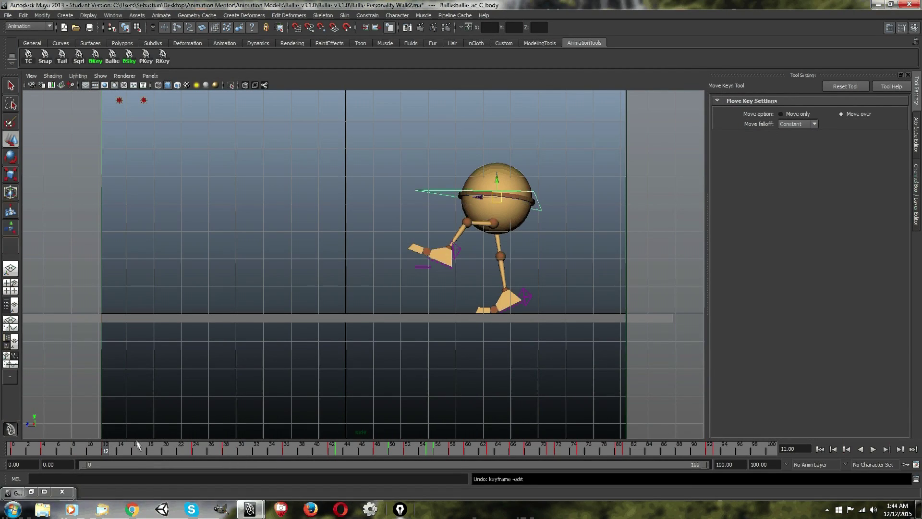
pyautogui.hotkey('alt', 'v')
pyautogui.click(153, 450)
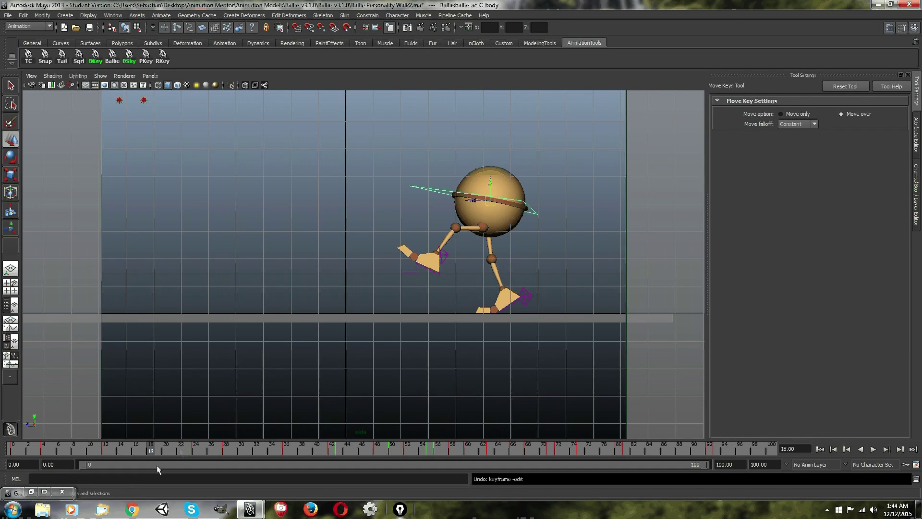
pyautogui.hotkey('alt', 'v')
pyautogui.click(158, 451)
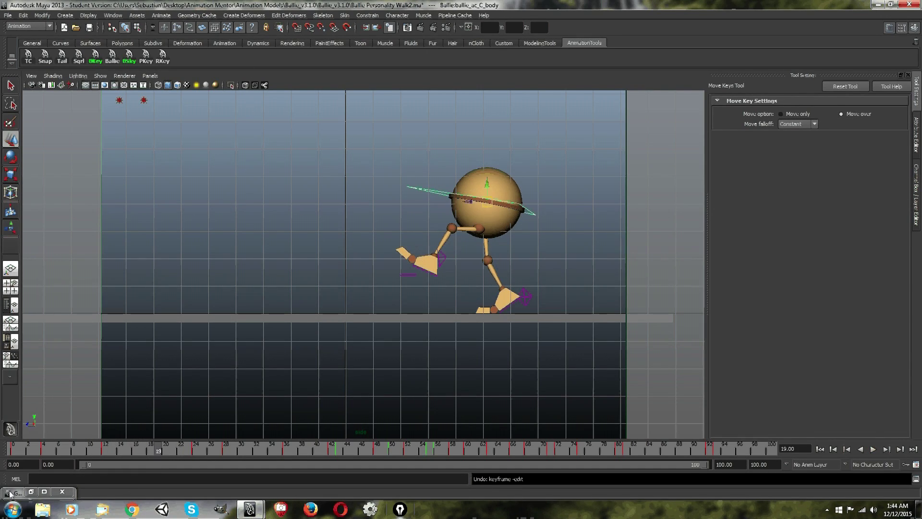
# Restore the Graph Editor and select the body control's keys at frame 12 to examine their curves and tangents.
pyautogui.click(30, 491)
pyautogui.moveTo(459, 87); pyautogui.dragTo(492, 83)
pyautogui.scroll(-5, 465, 180)
pyautogui.keyDown('alt'); pyautogui.moveTo(479, 196); pyautogui.dragTo(648, 178, button='middle'); pyautogui.keyUp('alt')
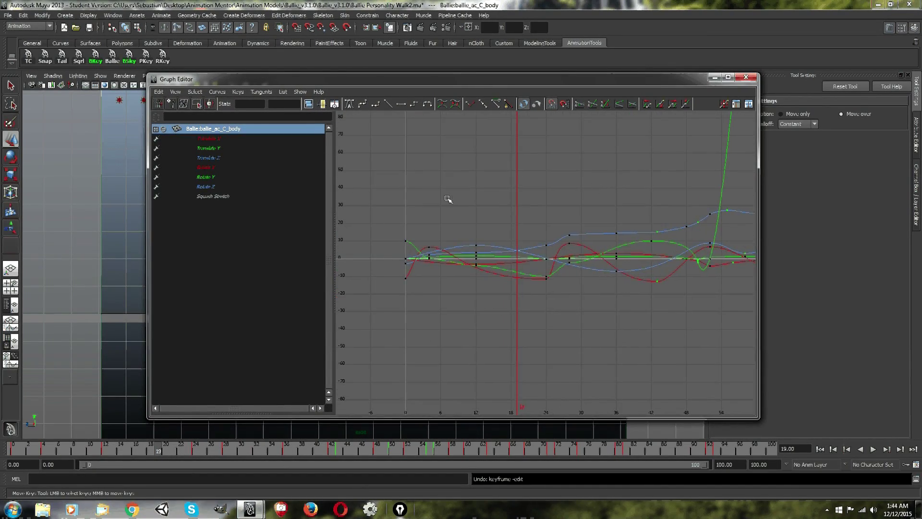
pyautogui.keyDown('alt'); pyautogui.moveTo(449, 200); pyautogui.dragTo(521, 203, button='middle'); pyautogui.keyUp('alt')
pyautogui.scroll(5, 488, 202)
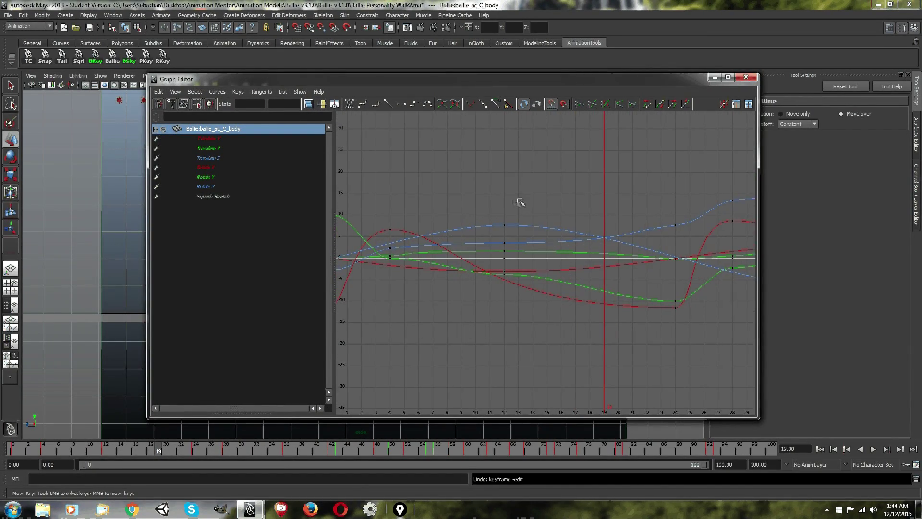
pyautogui.scroll(3, 520, 202)
pyautogui.moveTo(508, 185); pyautogui.dragTo(464, 208)
pyautogui.moveTo(538, 154); pyautogui.dragTo(455, 327)
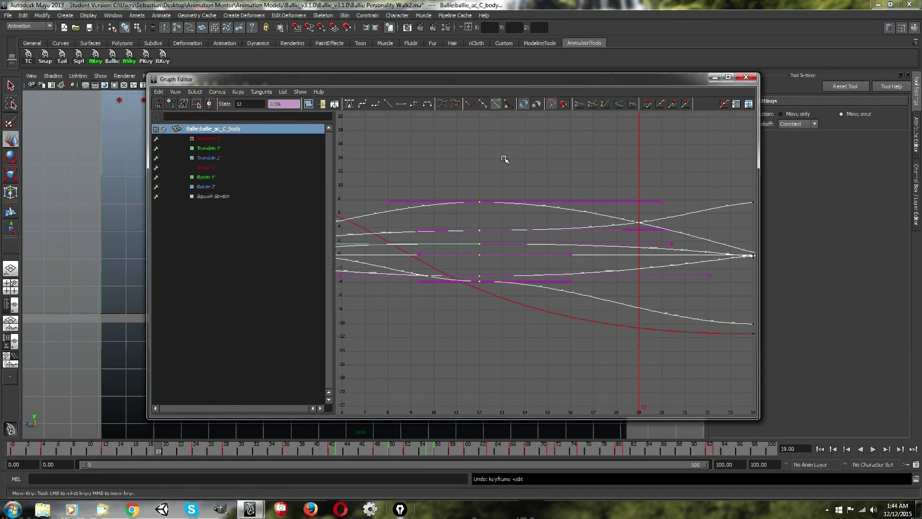
pyautogui.moveTo(422, 79); pyautogui.dragTo(506, 77)
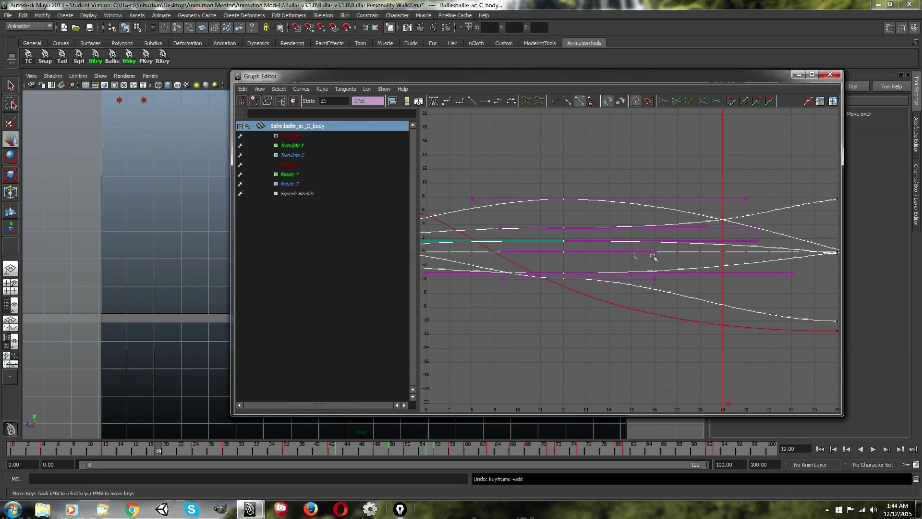
# Minimise the Graph Editor and open the Color Settings.
pyautogui.click(112, 15)
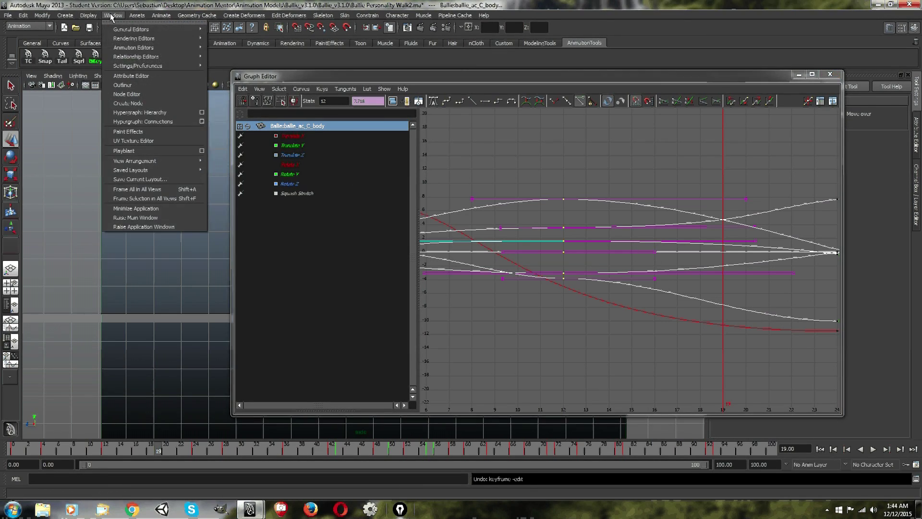
pyautogui.click(112, 15)
pyautogui.click(798, 75)
pyautogui.click(113, 15)
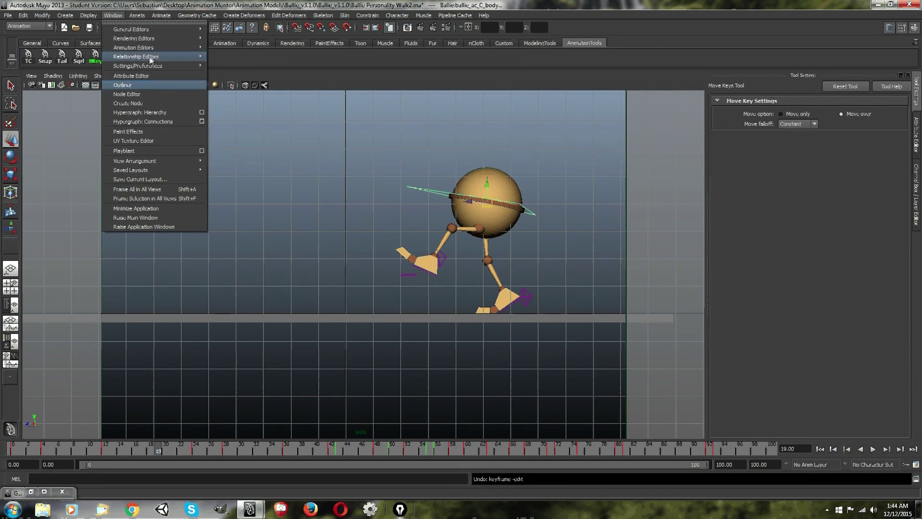
pyautogui.moveTo(180, 49)
pyautogui.moveTo(179, 65)
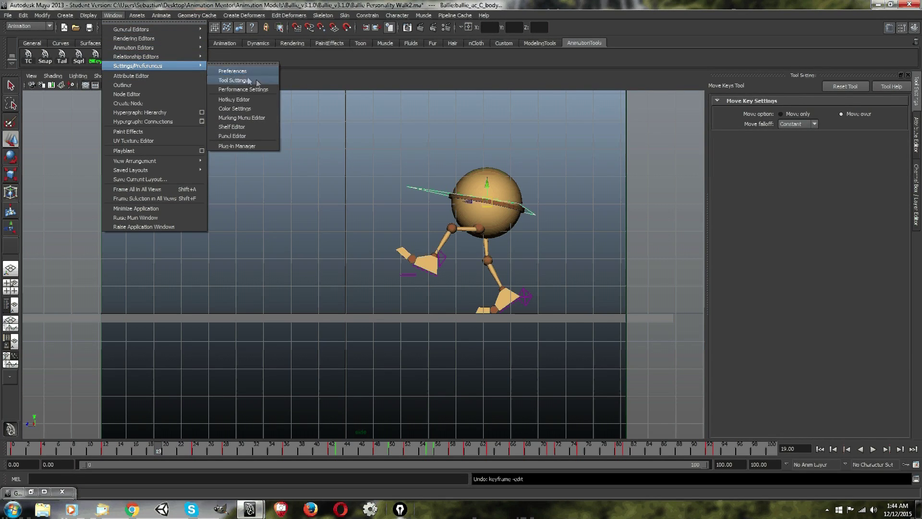
pyautogui.click(258, 109)
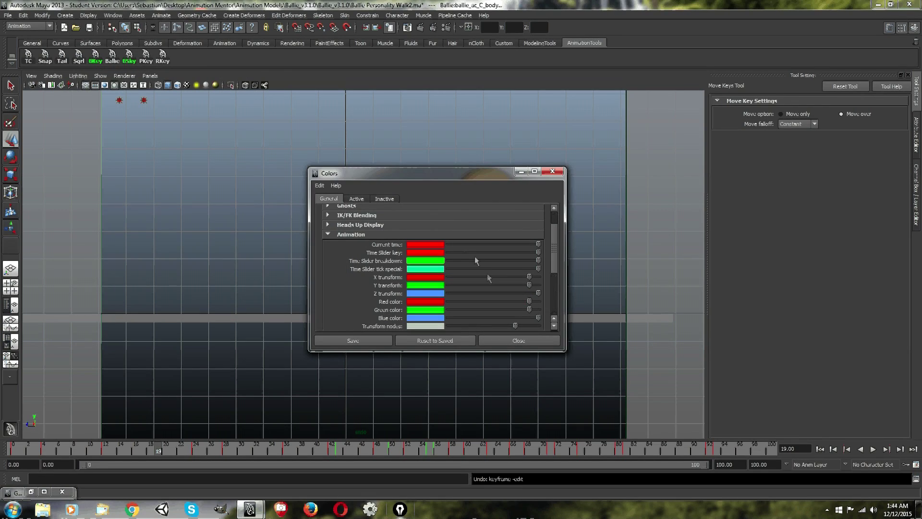
# Review the Animation time slider colours in the Colors window, opening the tick special colour for inspection, and close the window.
pyautogui.click(328, 233)
pyautogui.click(328, 262)
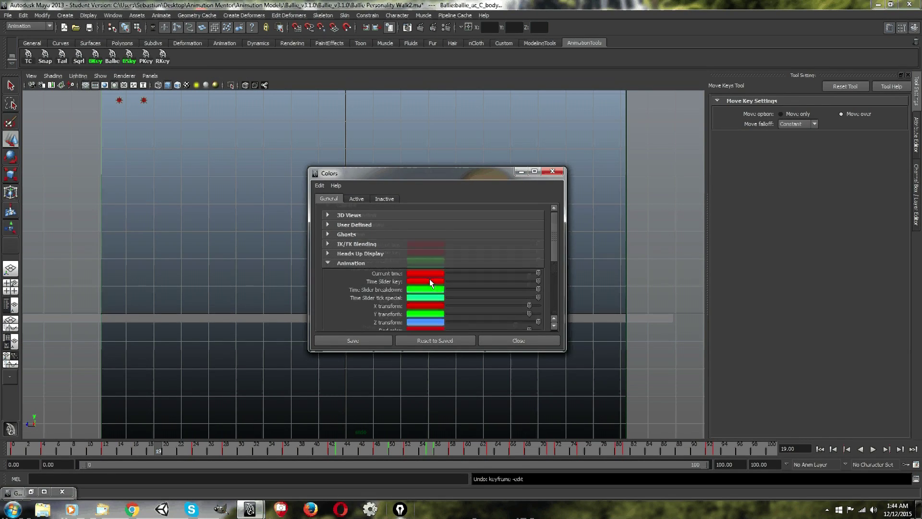
pyautogui.scroll(-3, 429, 279)
pyautogui.scroll(1, 420, 253)
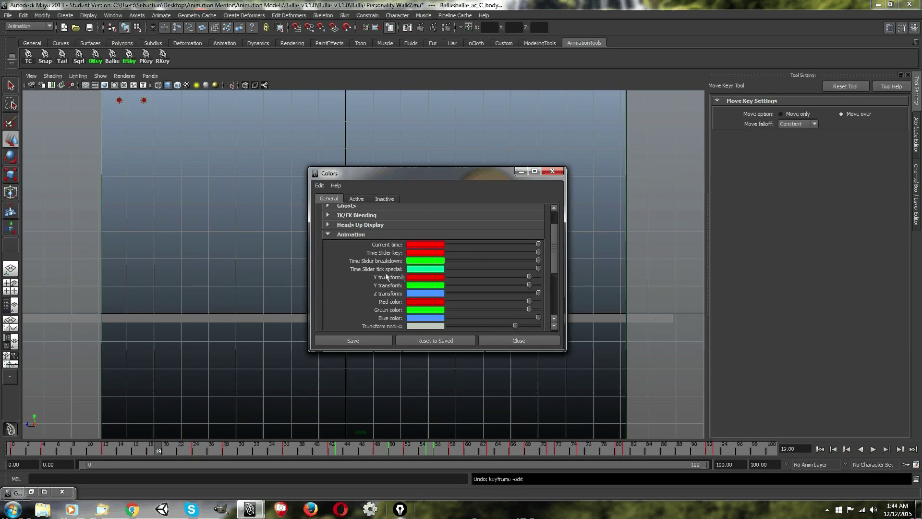
pyautogui.click(427, 269)
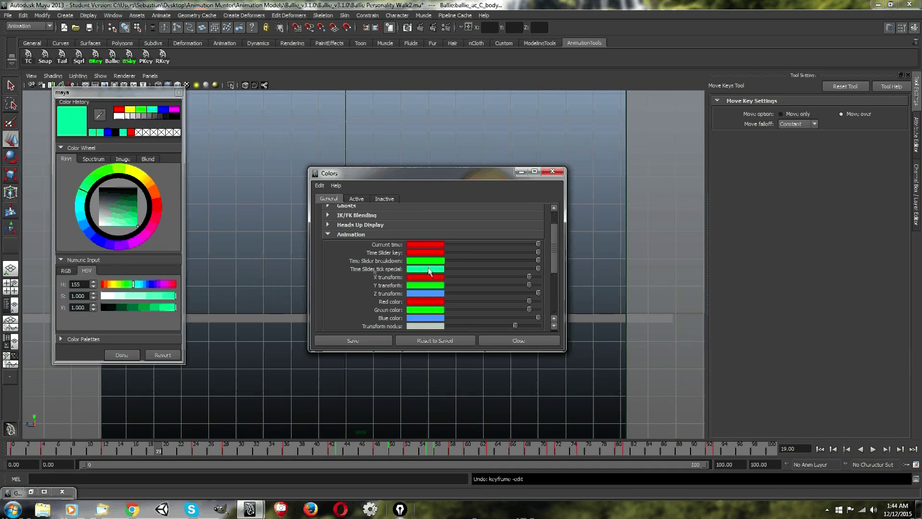
pyautogui.click(121, 355)
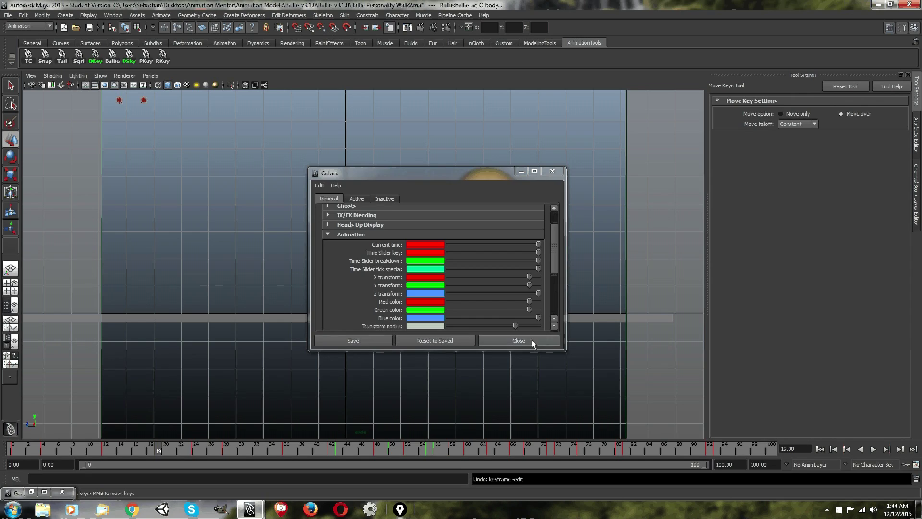
pyautogui.click(518, 340)
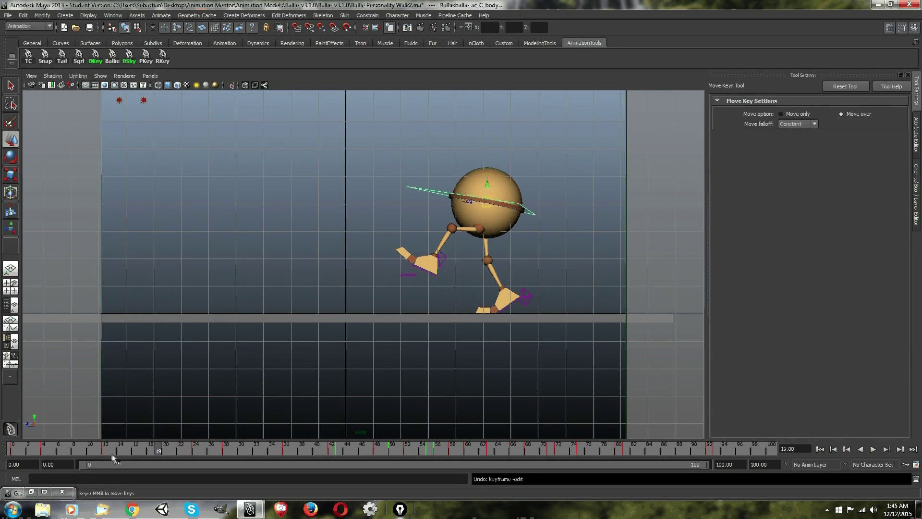
# Move to frame 18 and view the MEL script in the Script Editor, leaving the editor minimised.
pyautogui.click(147, 453)
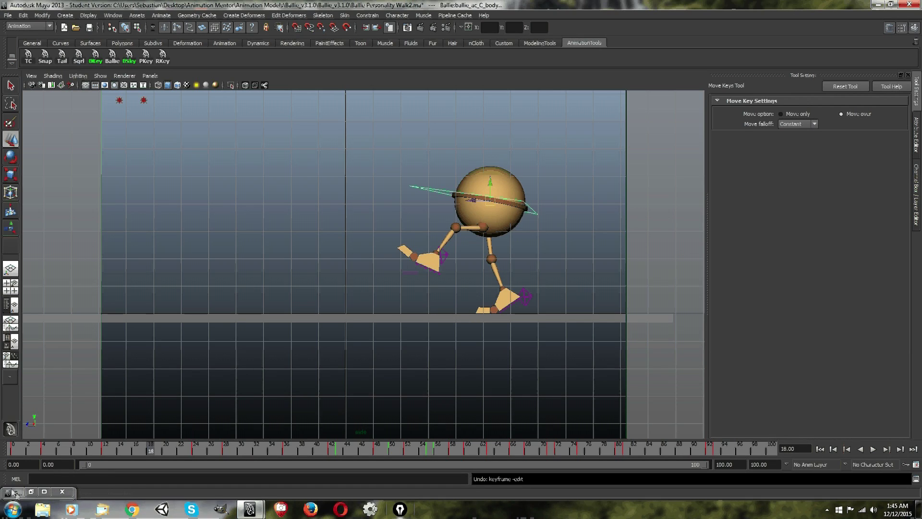
pyautogui.click(915, 479)
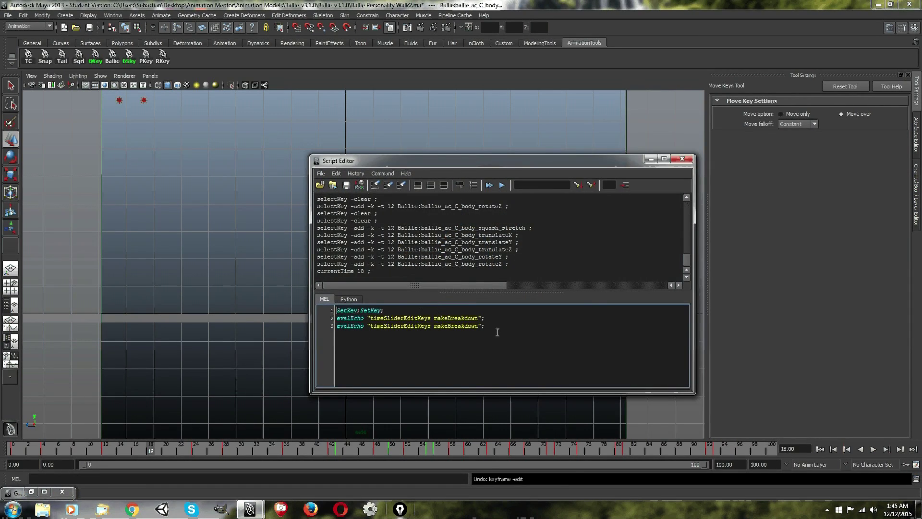
pyautogui.click(650, 159)
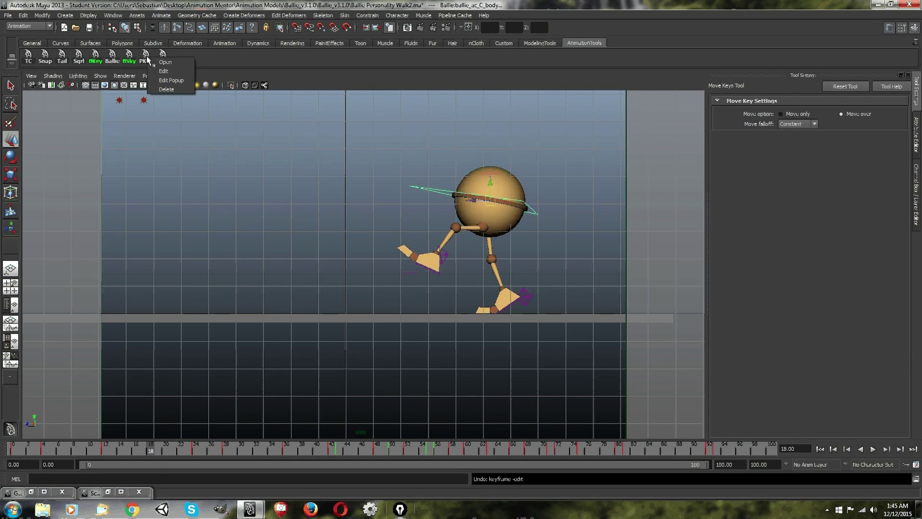
# Replace the Script Editor's MEL script with the PKey shelf button's command "keyframe -tds on" and close the editor.
pyautogui.click(163, 71)
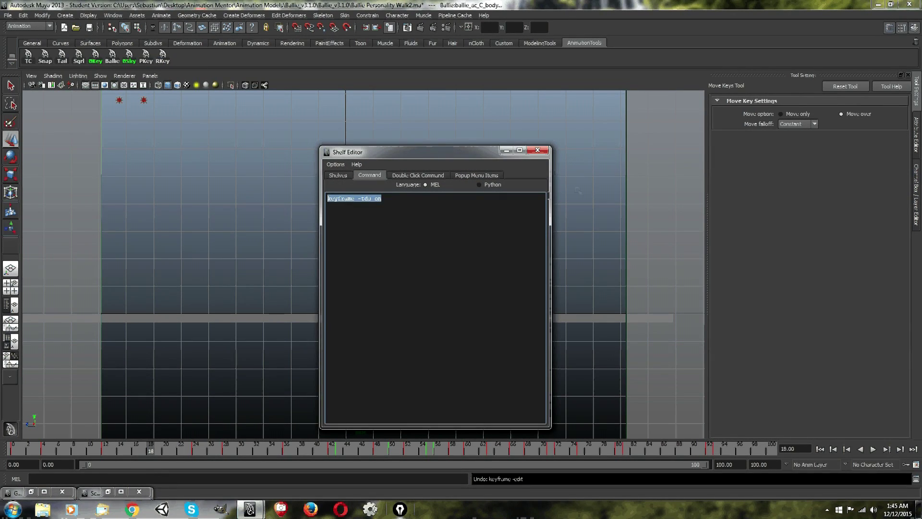
pyautogui.click(533, 155)
pyautogui.click(916, 479)
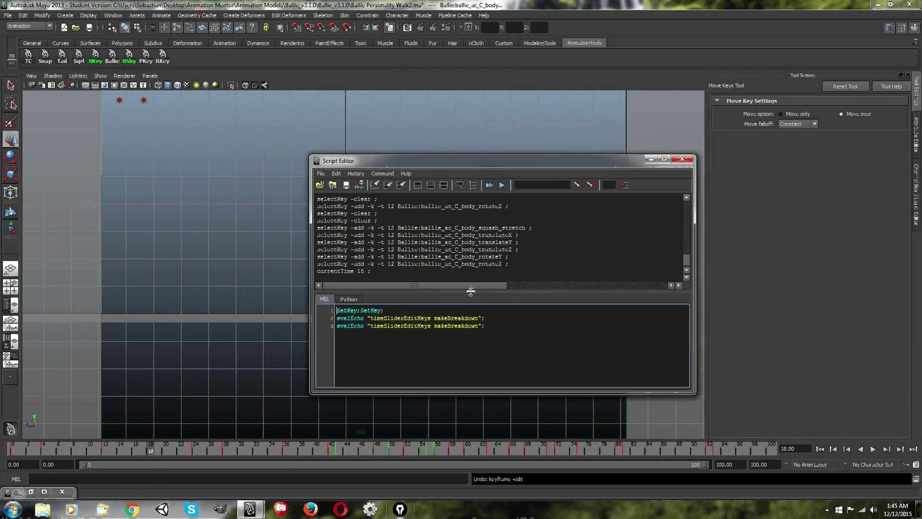
pyautogui.hotkey('ctrl', 'a')
pyautogui.write('keyframe -tds on')
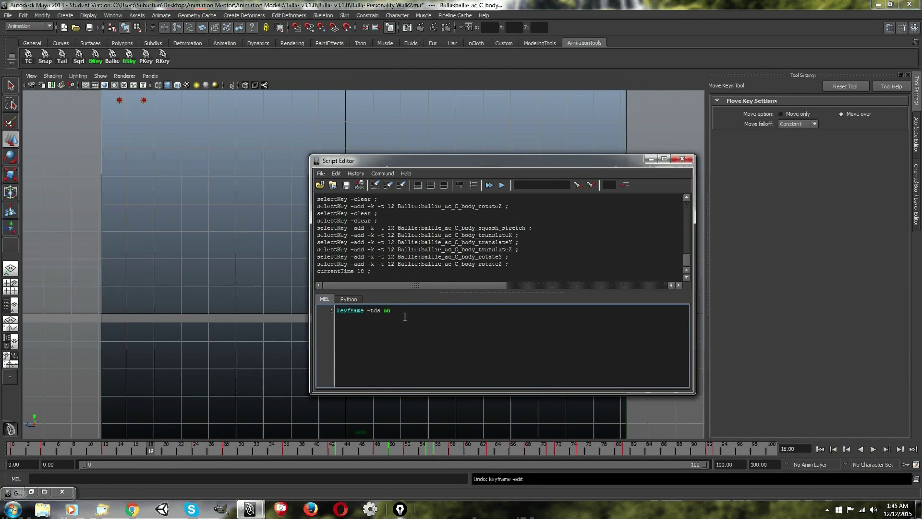
pyautogui.hotkey('ctrl', 'a')
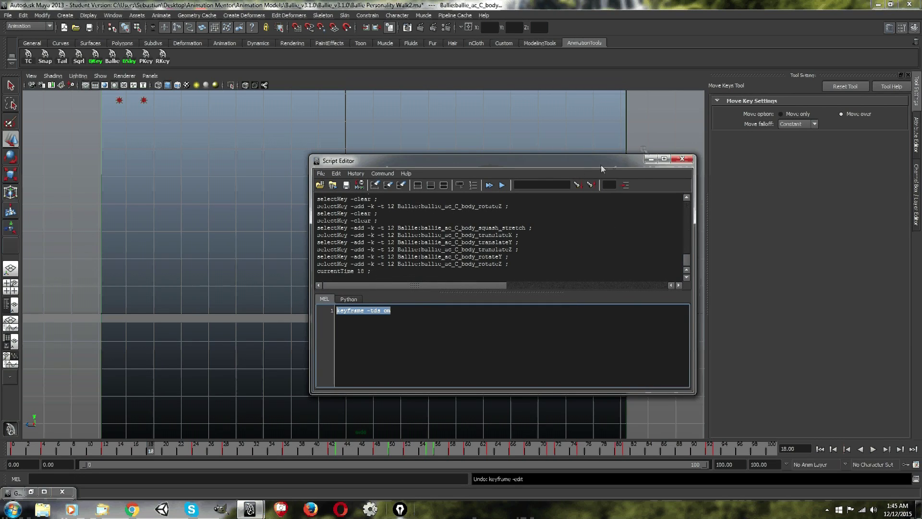
pyautogui.click(684, 163)
# Play the walk, stop it at frame 18 and restore the Graph Editor.
pyautogui.hotkey('alt', 'v')
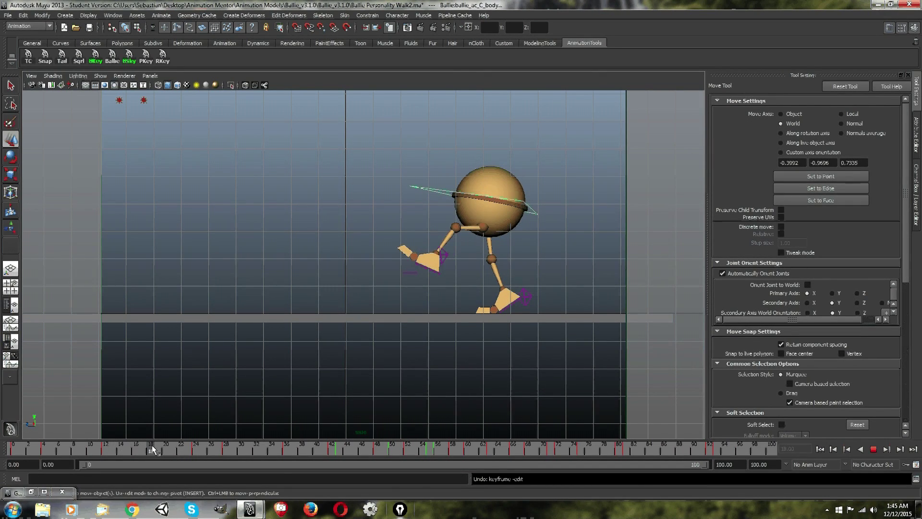
pyautogui.click(151, 450)
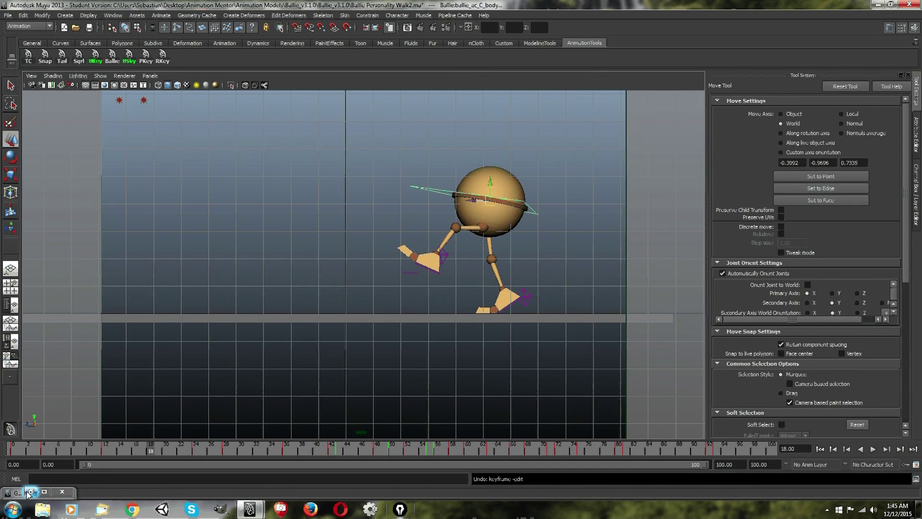
pyautogui.click(30, 491)
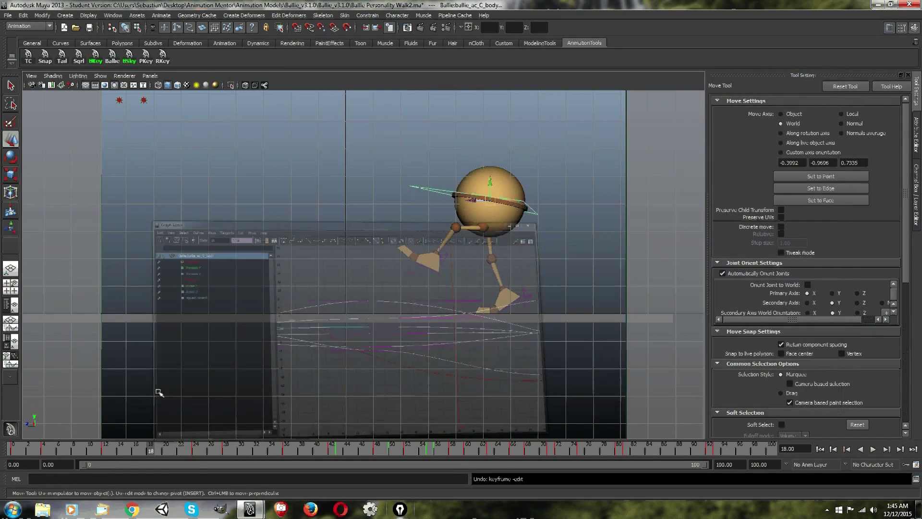
pyautogui.moveTo(143, 451)
pyautogui.mouseDown()
pyautogui.moveTo(127, 450)
pyautogui.moveTo(150, 448)
pyautogui.mouseUp()
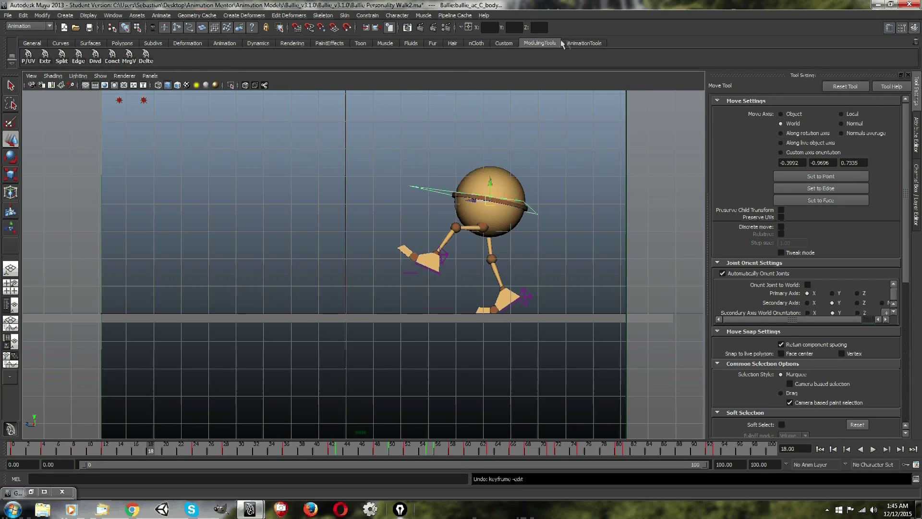
# Look at the Custom and ModelingTools shelves and the New Shelf option, and return to the AnimationTools shelf.
pyautogui.click(501, 44)
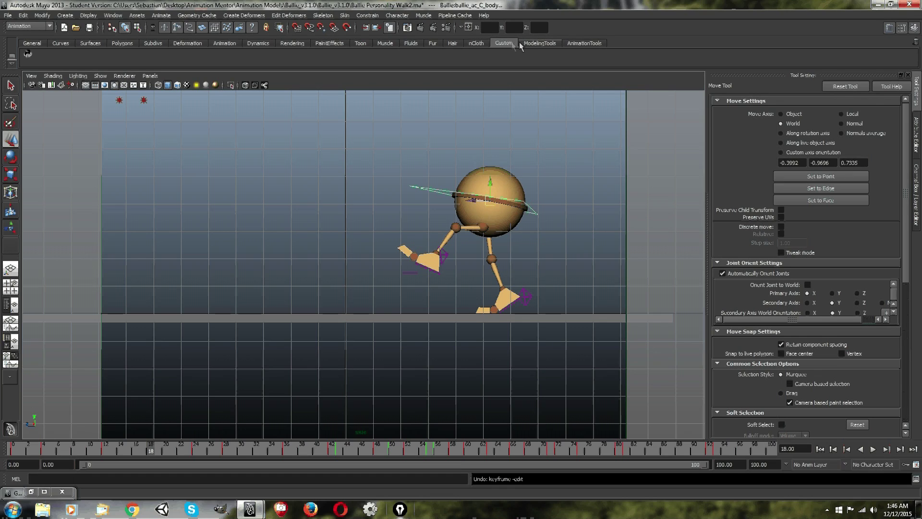
pyautogui.click(543, 43)
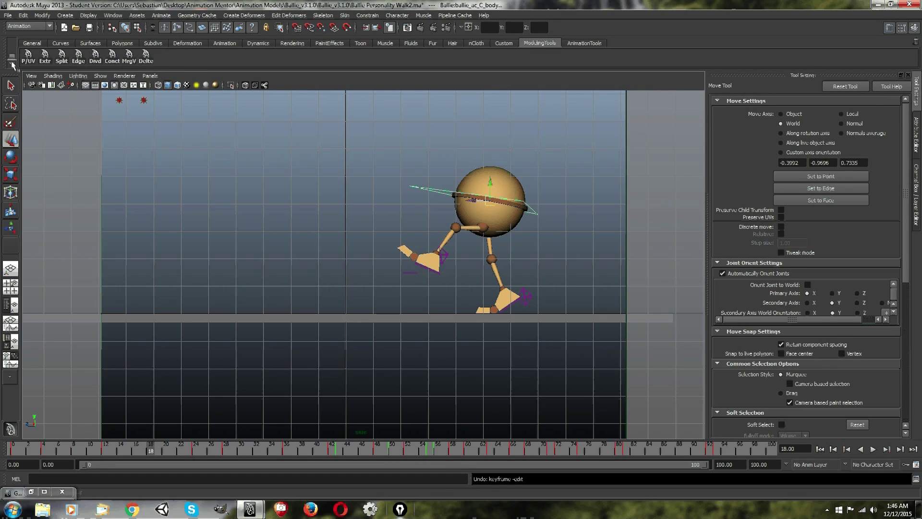
pyautogui.click(12, 62)
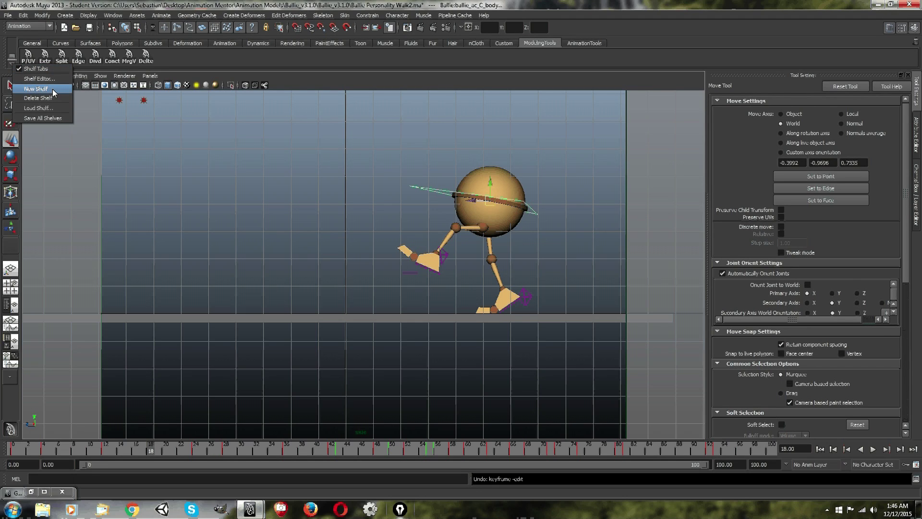
pyautogui.click(144, 3)
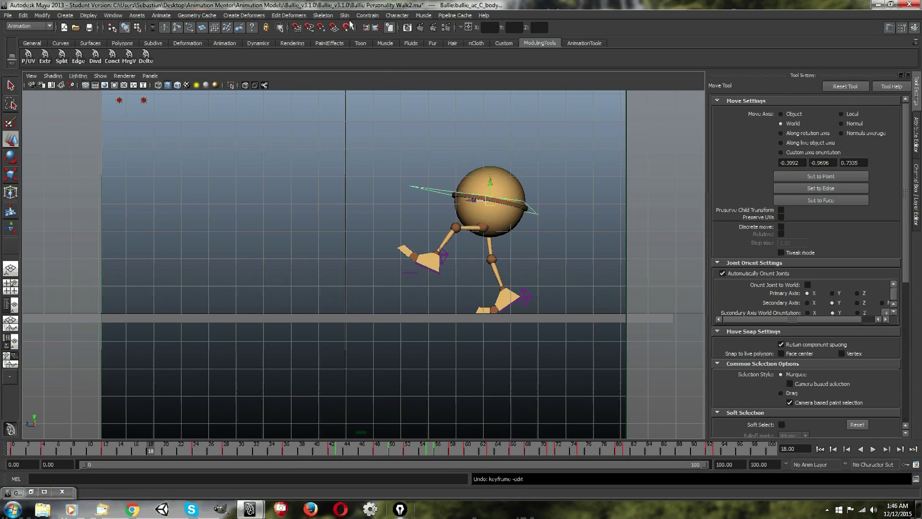
pyautogui.click(585, 43)
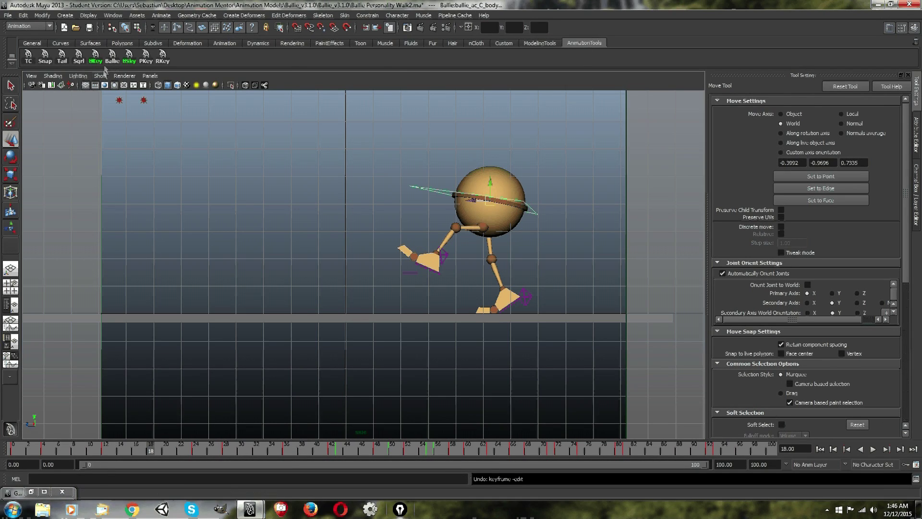
# Replace the Script Editor's MEL script with the BSky shelf button's SetKey and makeBreakdown commands.
pyautogui.rightClick(128, 57)
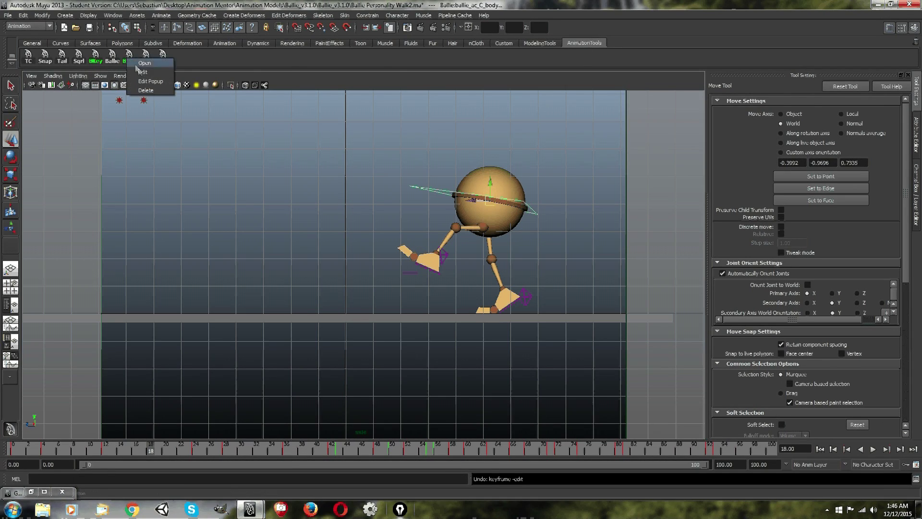
pyautogui.click(158, 75)
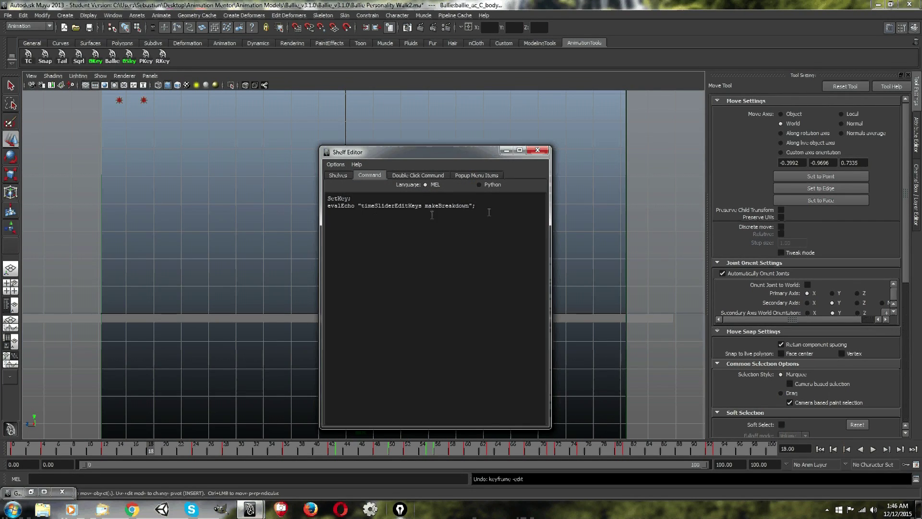
pyautogui.hotkey('ctrl', 'a')
pyautogui.hotkey('ctrl', 'c')
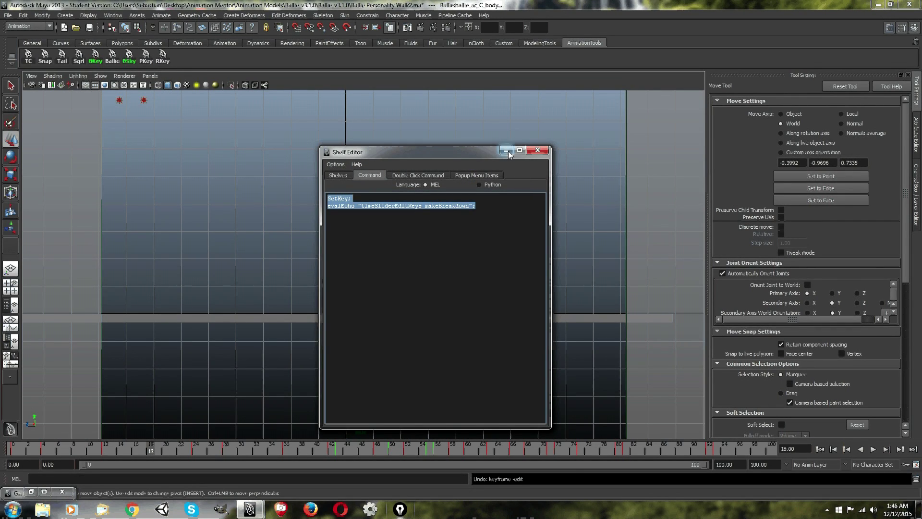
pyautogui.click(538, 151)
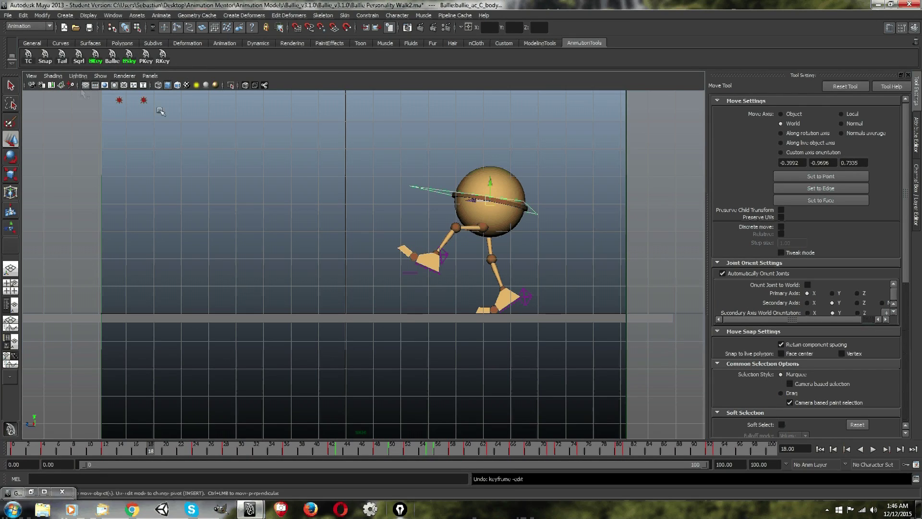
pyautogui.click(916, 479)
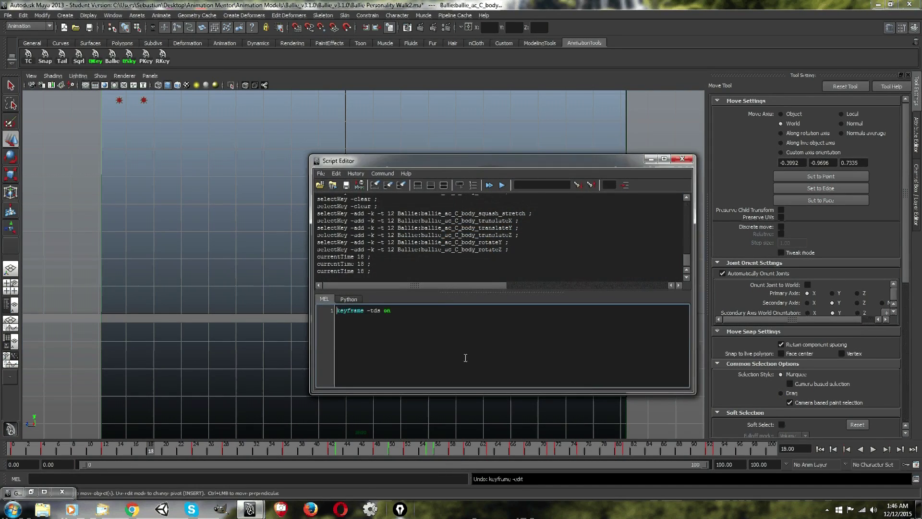
pyautogui.hotkey('ctrl', 'a')
pyautogui.hotkey('ctrl', 'v')
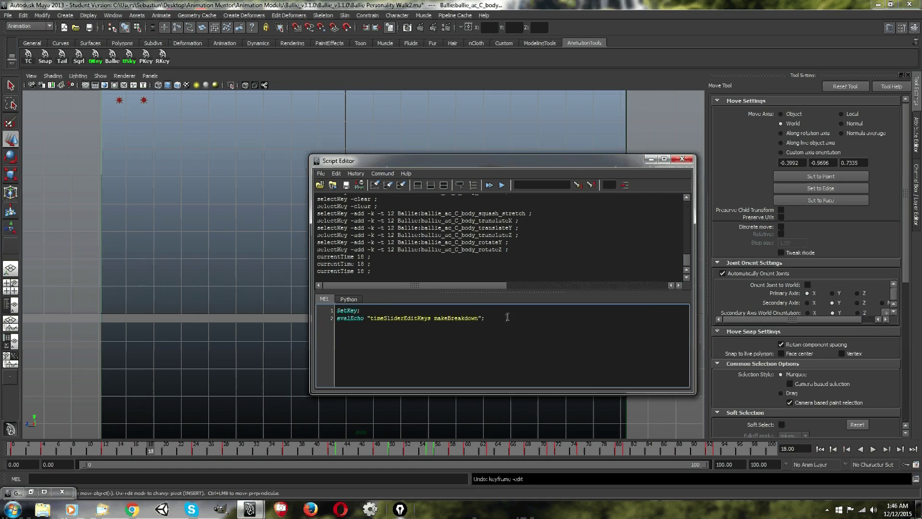
# Add the SetKey and makeBreakdown script to the AnimationTools shelf as a new button.
pyautogui.moveTo(500, 320); pyautogui.dragTo(338, 310)
pyautogui.click(535, 309)
pyautogui.moveTo(526, 317); pyautogui.dragTo(216, 299)
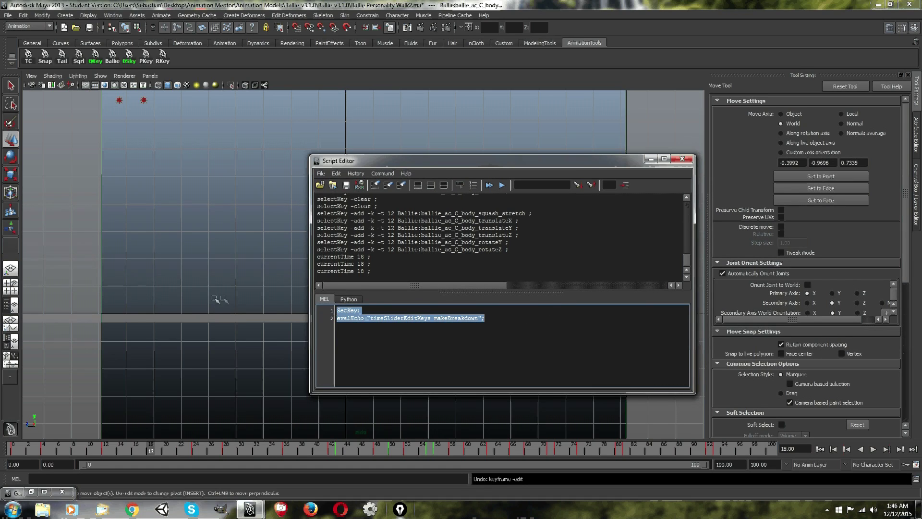
pyautogui.moveTo(352, 299); pyautogui.dragTo(196, 59)
pyautogui.moveTo(183, 55); pyautogui.dragTo(183, 55)
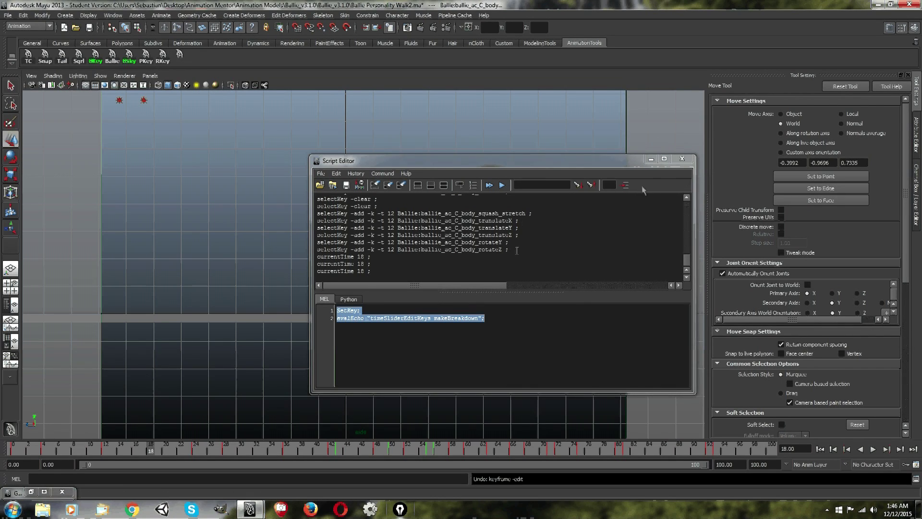
# Highlight the SetKey line and the makeBreakdown line in turn to examine them, and minimise the Script Editor.
pyautogui.click(372, 312)
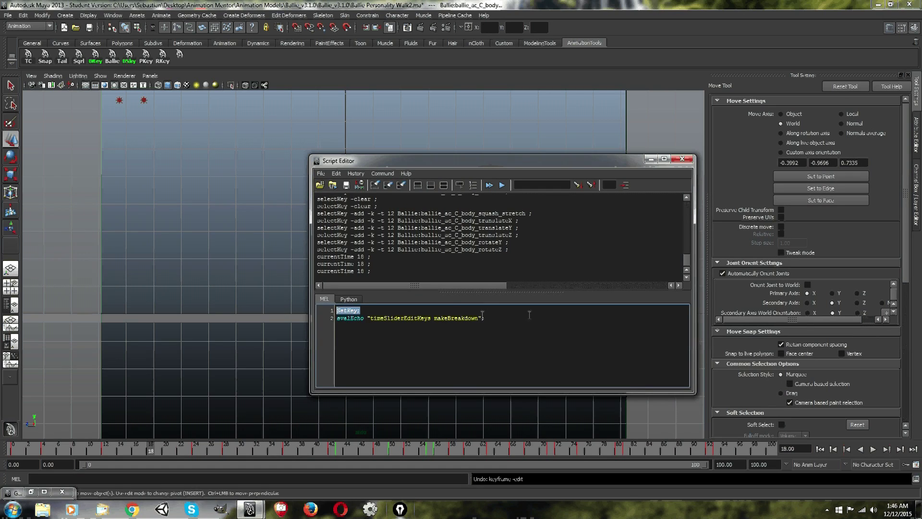
pyautogui.moveTo(494, 320); pyautogui.dragTo(336, 318)
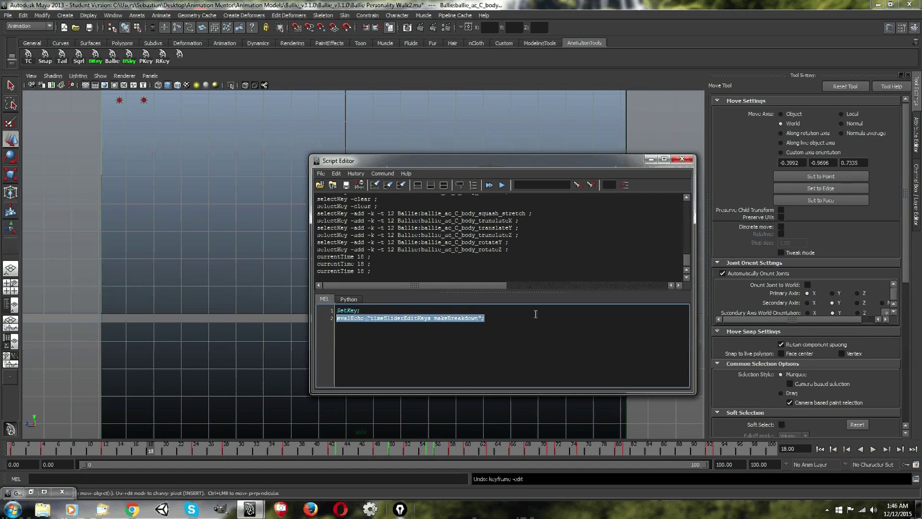
pyautogui.click(535, 312)
pyautogui.click(650, 158)
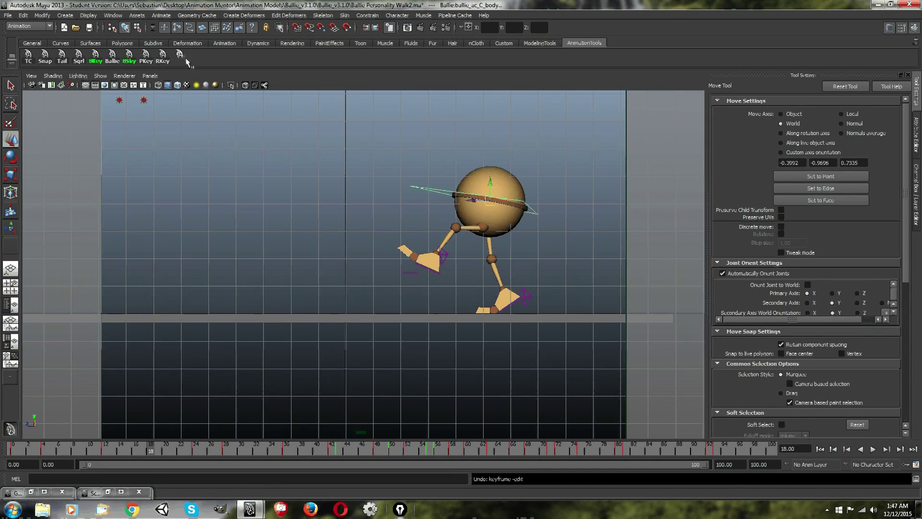
# Set a breakdown at frame 18 with the new shelf script and scrub to frame 24.
pyautogui.moveTo(151, 451)
pyautogui.mouseDown()
pyautogui.moveTo(144, 451)
pyautogui.moveTo(151, 448)
pyautogui.mouseUp()
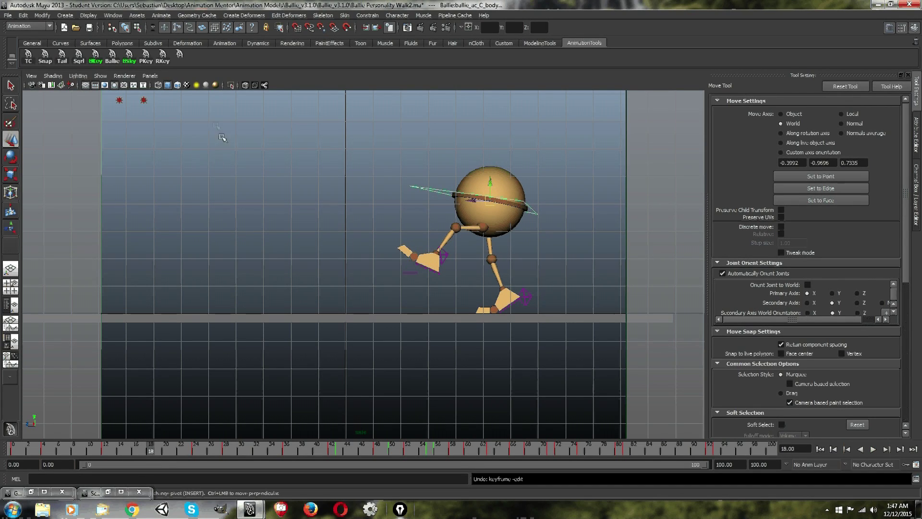
pyautogui.click(180, 57)
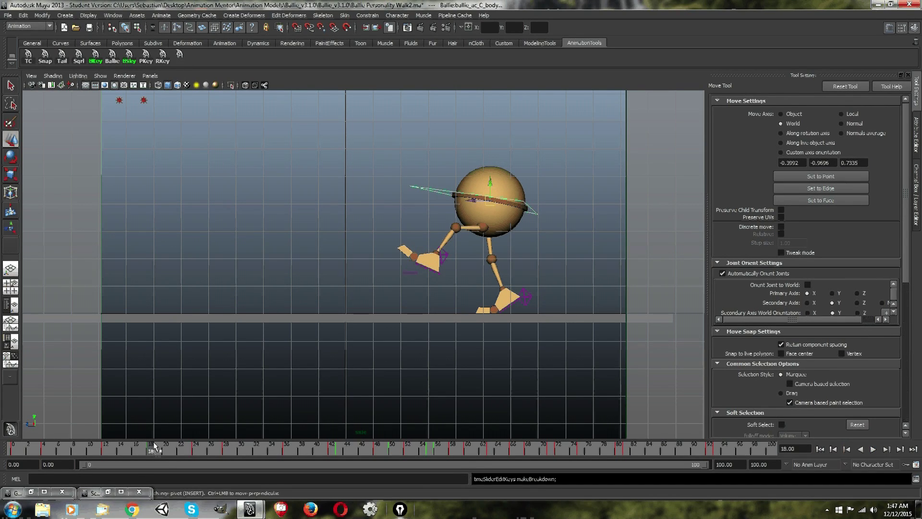
pyautogui.moveTo(154, 445)
pyautogui.mouseDown()
pyautogui.moveTo(187, 454)
pyautogui.moveTo(148, 453)
pyautogui.mouseUp()
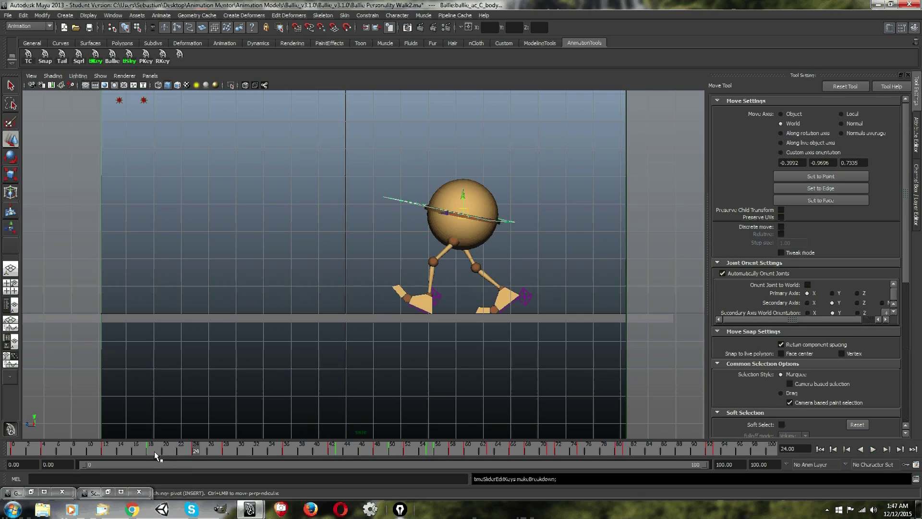
# Scrub to frame 18 and delete the unlabelled breakdown script button from the AnimationTools shelf.
pyautogui.moveTo(149, 452); pyautogui.dragTo(150, 451)
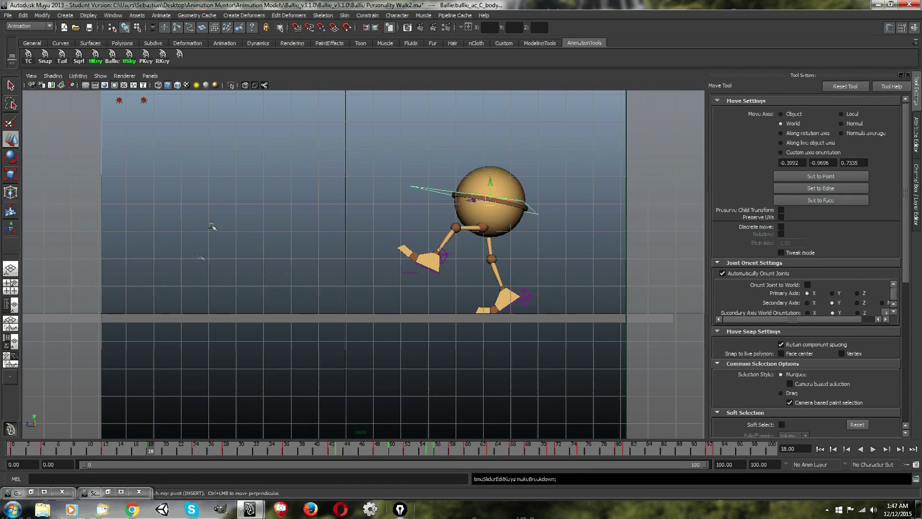
pyautogui.moveTo(150, 447)
pyautogui.mouseDown()
pyautogui.moveTo(159, 449)
pyautogui.moveTo(150, 448)
pyautogui.mouseUp()
pyautogui.rightClick(181, 55)
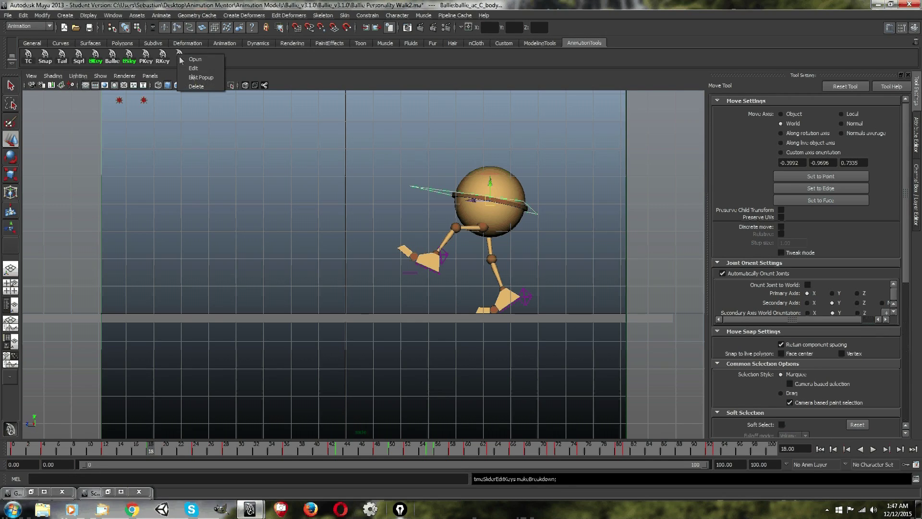
pyautogui.click(196, 87)
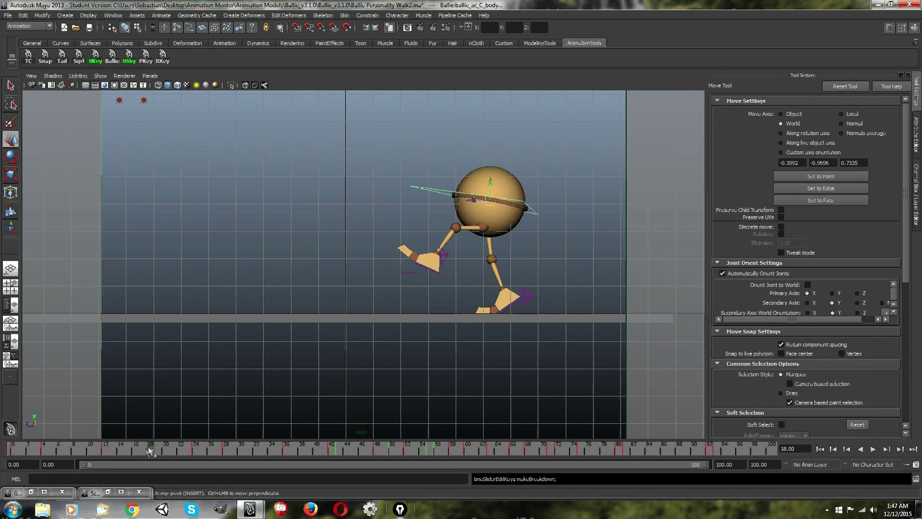
# Undo the breakdown key set at frame 18, then scrub to frame 12 and back to frame 18.
pyautogui.hotkey('ctrl', 'z')
pyautogui.hotkey('ctrl', 'z')
pyautogui.hotkey('ctrl', 'z')
pyautogui.hotkey('ctrl', 'z')
pyautogui.hotkey('ctrl', 'z')
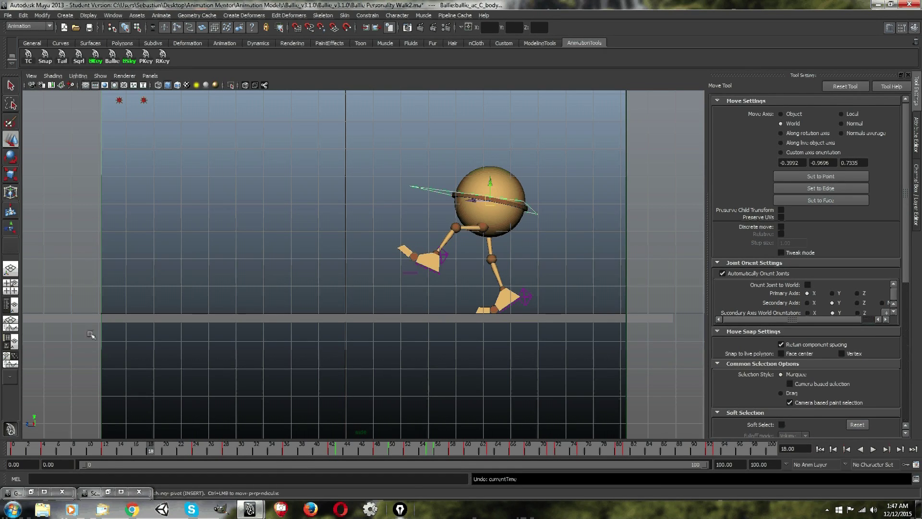
pyautogui.hotkey('alt', 'v')
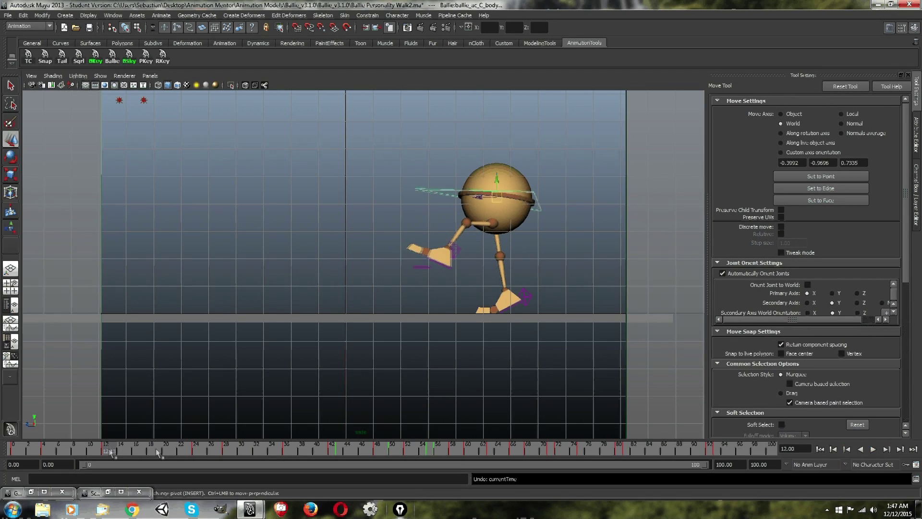
pyautogui.click(156, 451)
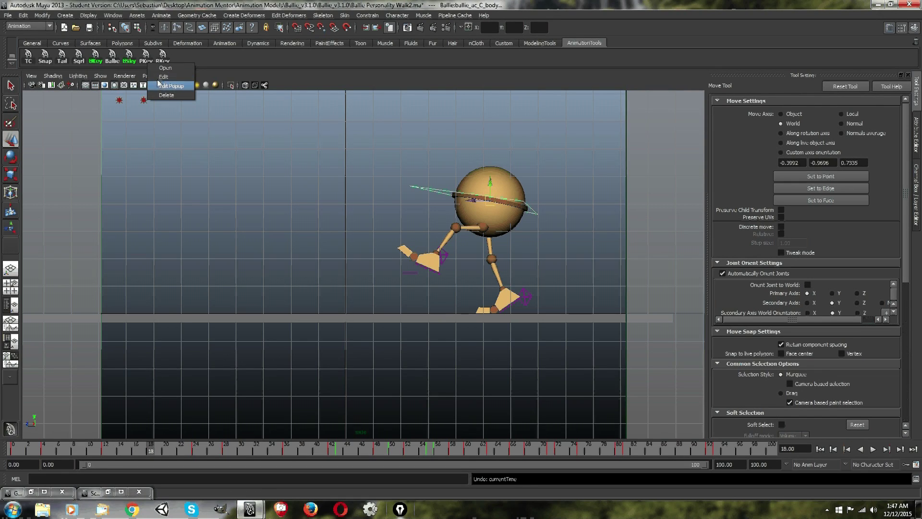
# Copy the PKey shelf button's "keyframe -tds on" command and paste it over the Script Editor's MEL script.
pyautogui.moveTo(381, 198); pyautogui.dragTo(261, 201)
pyautogui.hotkey('ctrl', 'c')
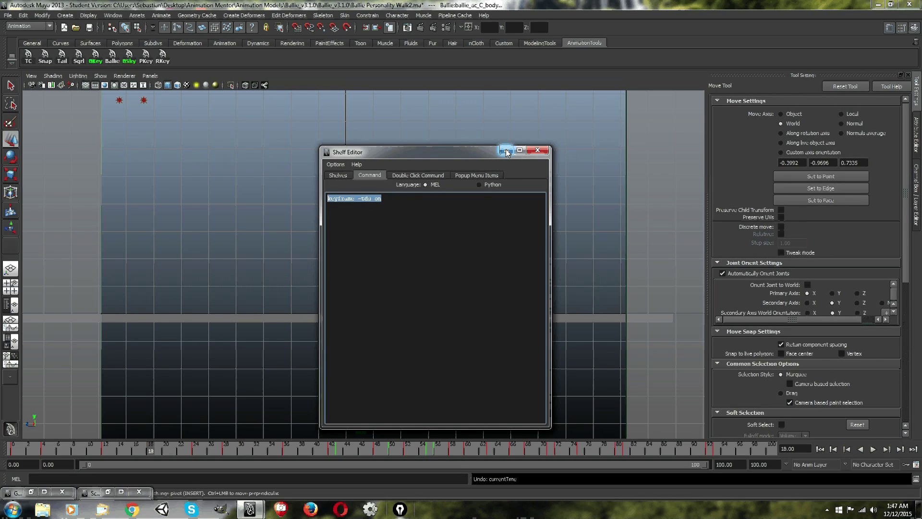
pyautogui.click(390, 199)
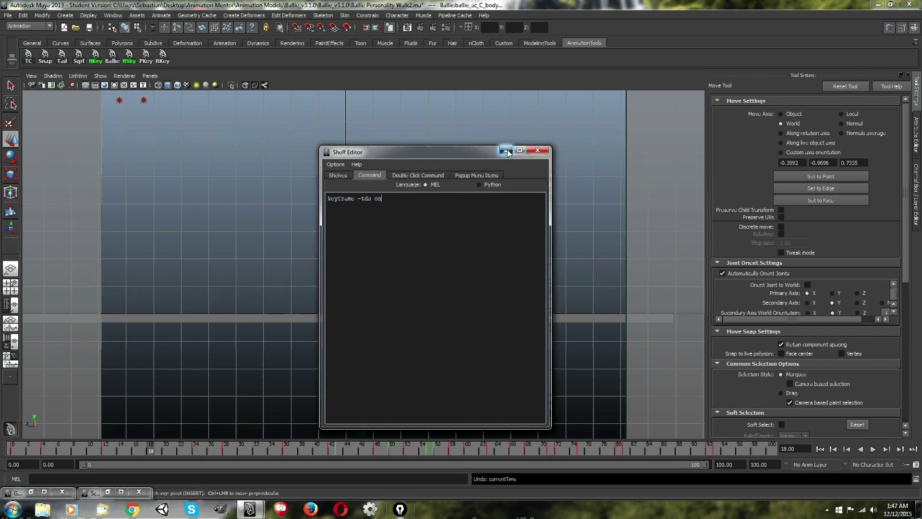
pyautogui.click(506, 151)
pyautogui.click(915, 478)
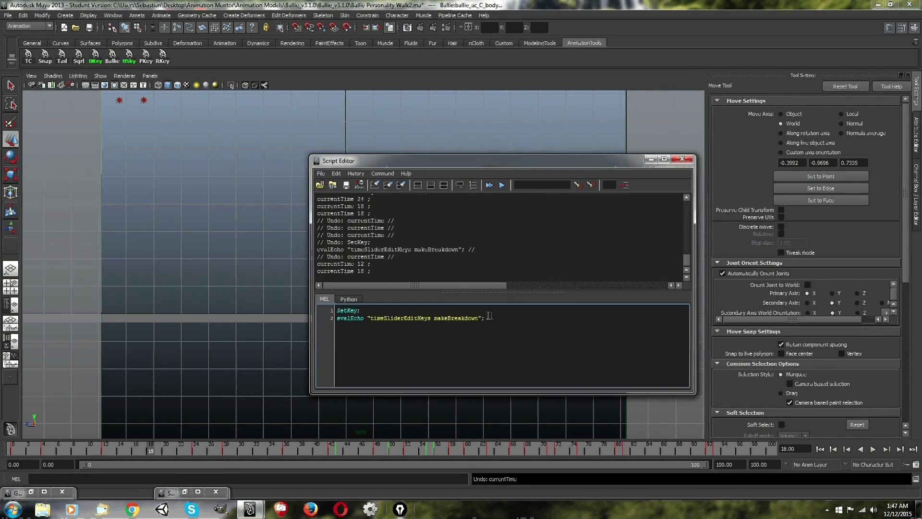
pyautogui.moveTo(486, 316); pyautogui.dragTo(336, 309)
pyautogui.hotkey('ctrl', 'v')
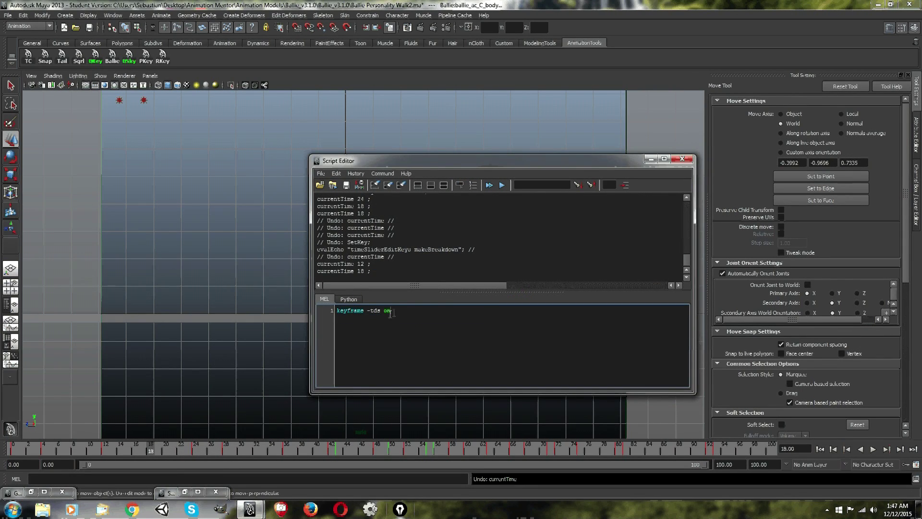
# Add the "keyframe -tds on" script to the AnimationTools shelf as a new button and minimise the Script Editor.
pyautogui.moveTo(407, 311); pyautogui.dragTo(315, 312)
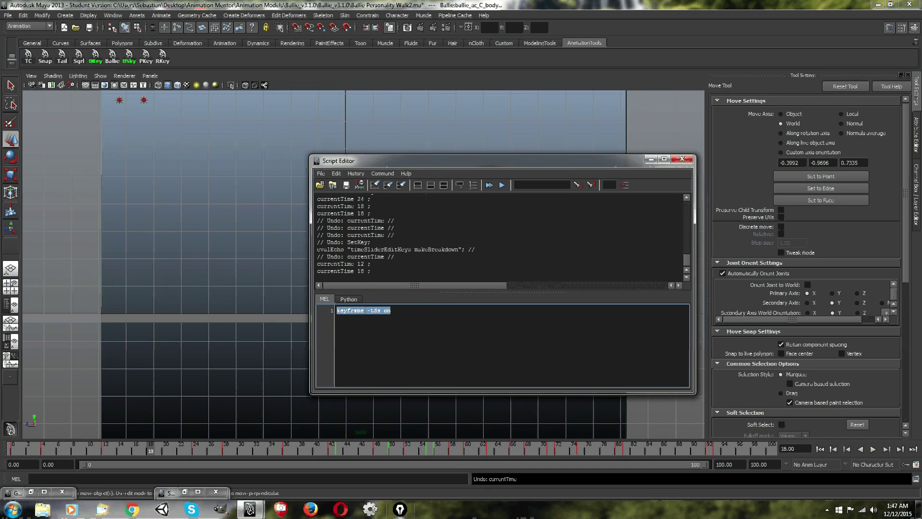
pyautogui.moveTo(358, 294); pyautogui.dragTo(275, 142, button='middle')
pyautogui.moveTo(344, 160); pyautogui.dragTo(416, 164)
pyautogui.click(751, 163)
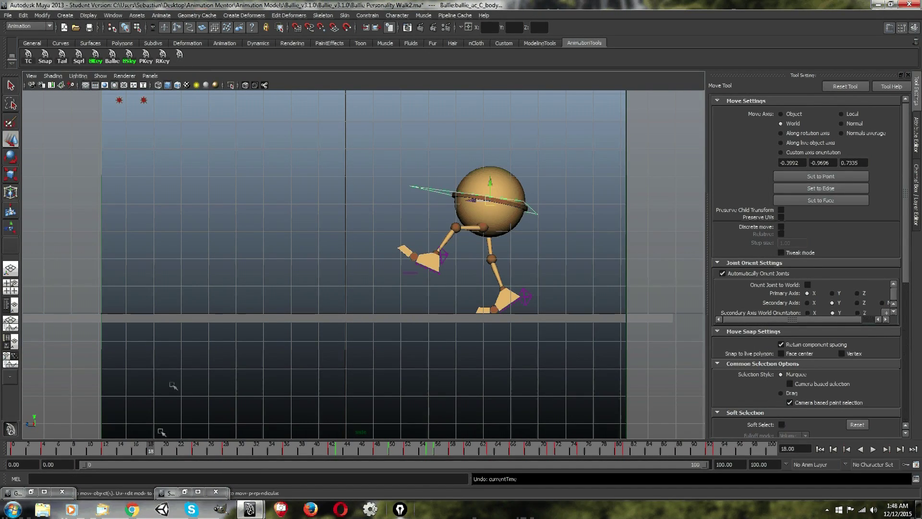
# Scrub to frame 12 and select the body control's keys on that frame in the Graph Editor.
pyautogui.moveTo(153, 446); pyautogui.dragTo(105, 451)
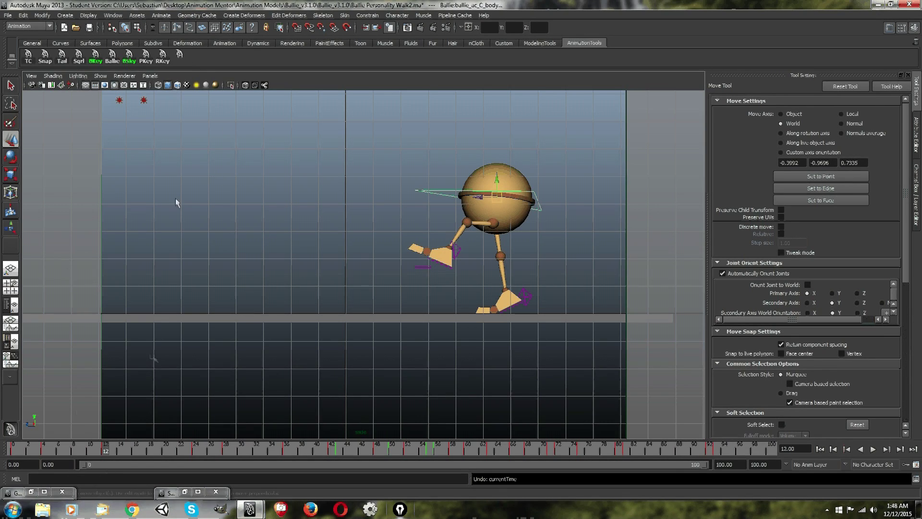
pyautogui.click(45, 492)
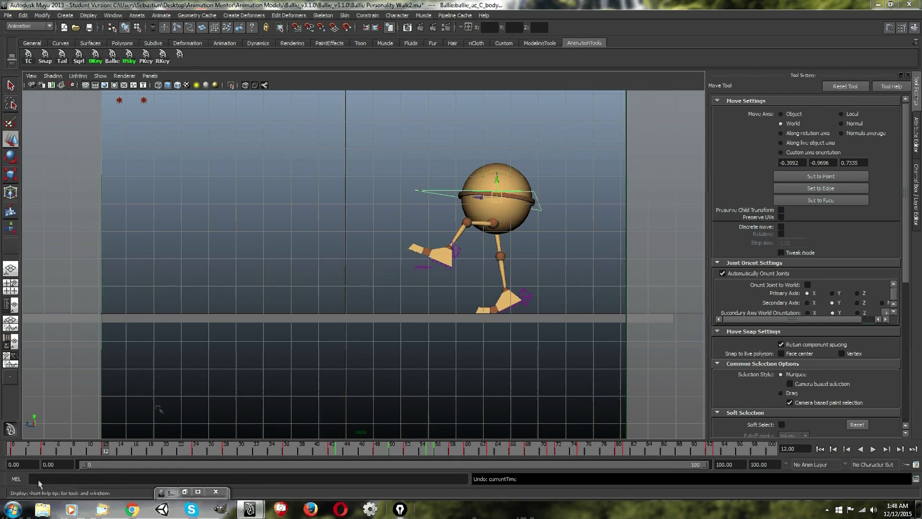
pyautogui.click(605, 166)
pyautogui.moveTo(601, 166); pyautogui.dragTo(547, 218)
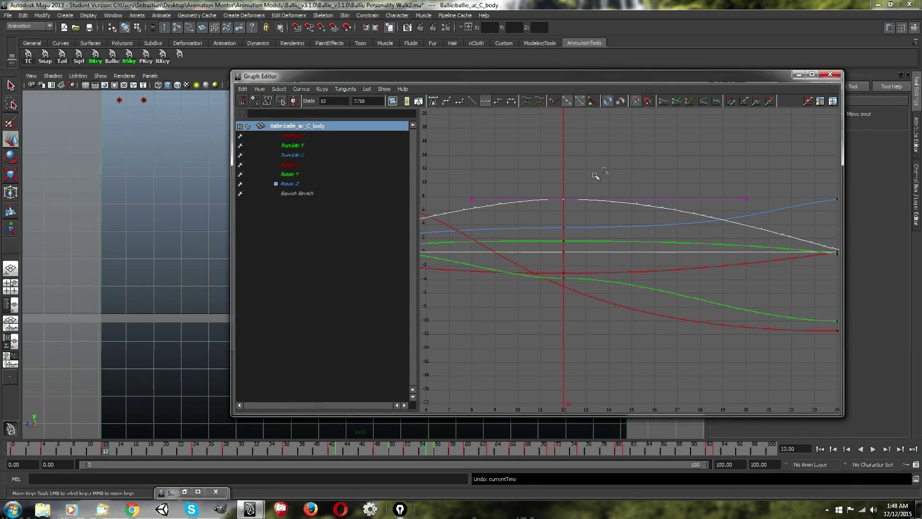
pyautogui.click(579, 168)
pyautogui.moveTo(622, 155); pyautogui.dragTo(508, 294)
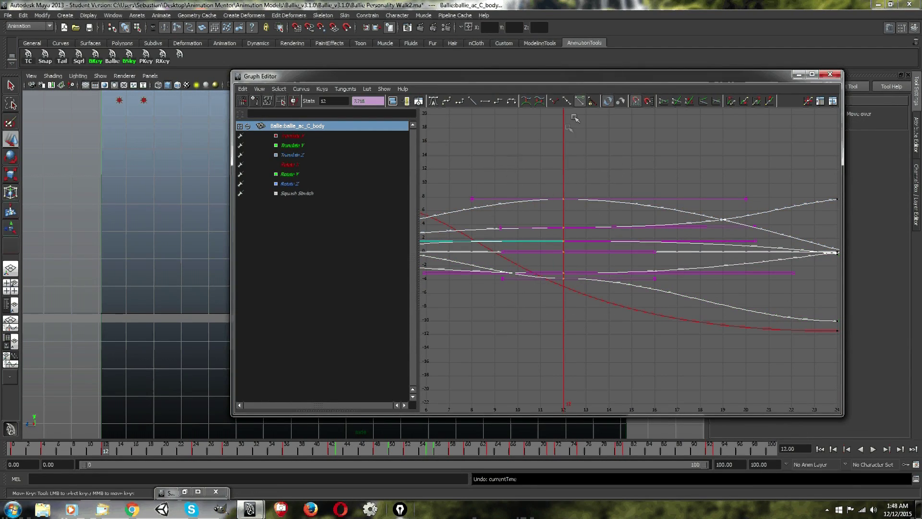
# Turn the selected frame 12 keys into special ticks with the new shelf button and scrub the timeline to check them.
pyautogui.moveTo(316, 76); pyautogui.dragTo(386, 76)
pyautogui.click(180, 55)
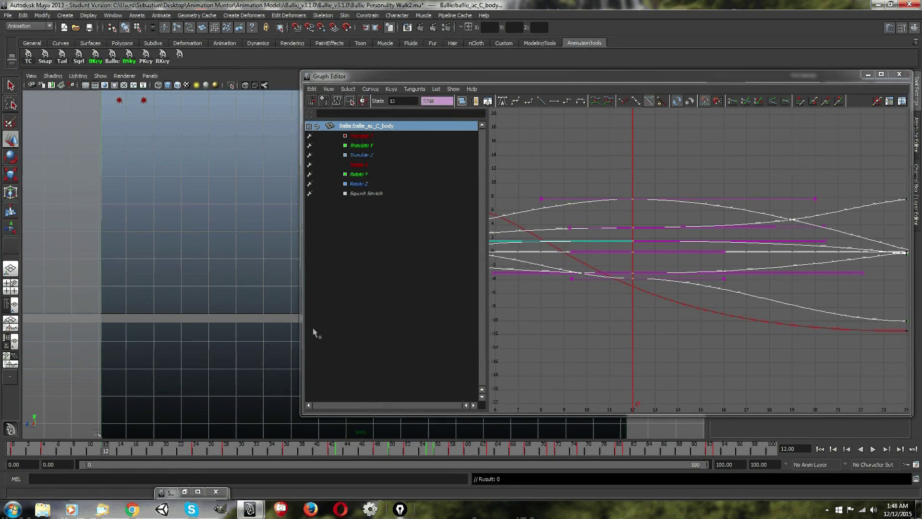
pyautogui.moveTo(106, 451)
pyautogui.mouseDown()
pyautogui.moveTo(146, 448)
pyautogui.moveTo(106, 450)
pyautogui.mouseUp()
pyautogui.press(',')
pyautogui.press(',')
pyautogui.moveTo(538, 83); pyautogui.dragTo(309, 96)
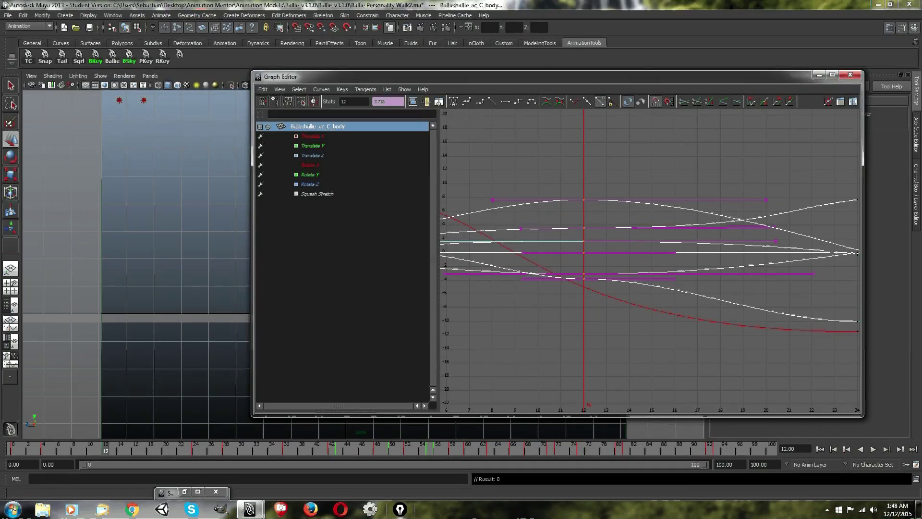
pyautogui.click(23, 15)
pyautogui.click(23, 16)
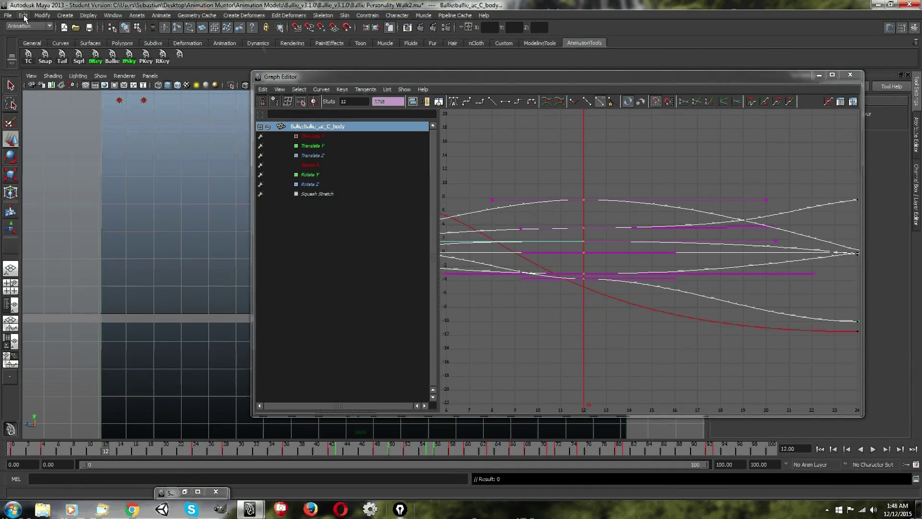
pyautogui.moveTo(516, 80); pyautogui.dragTo(426, 71)
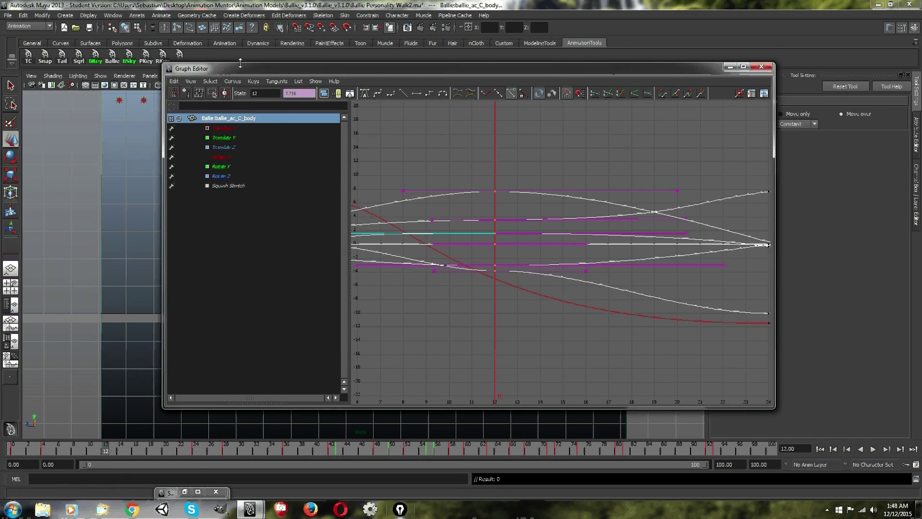
pyautogui.moveTo(278, 68); pyautogui.dragTo(207, 87)
# Change the MEL script to "keyframe -tds off" and add it to the AnimationTools shelf as another new button.
pyautogui.click(660, 84)
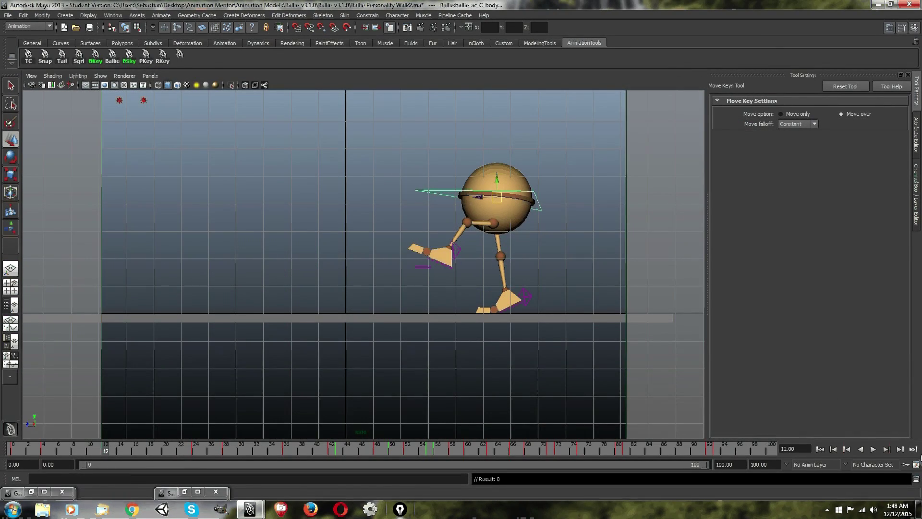
pyautogui.click(915, 479)
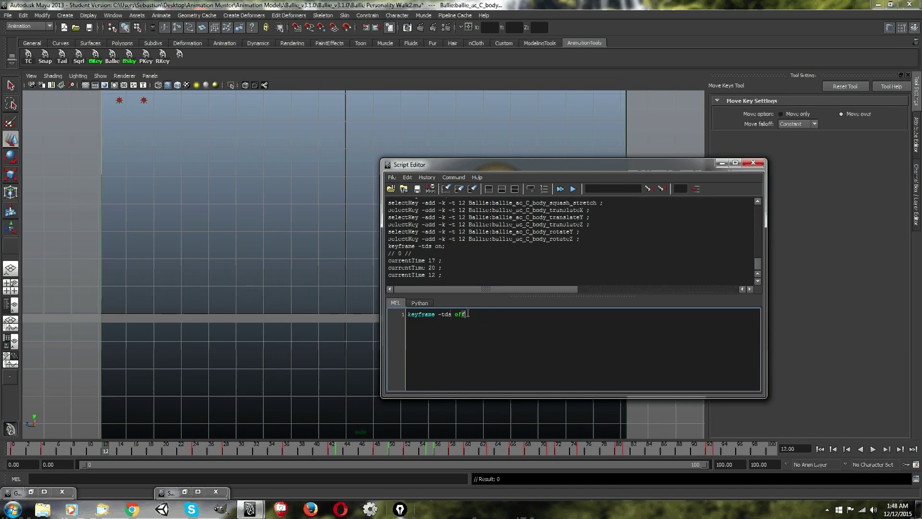
pyautogui.moveTo(467, 313); pyautogui.dragTo(354, 314)
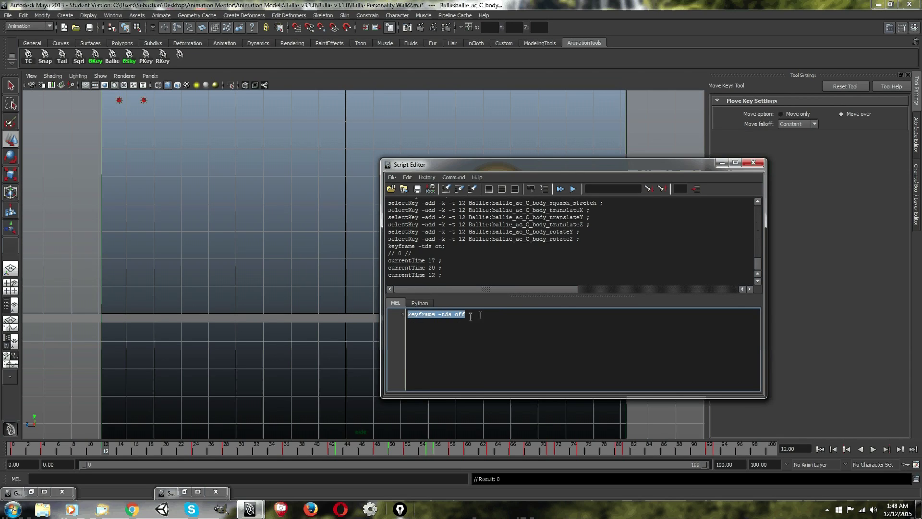
pyautogui.click(493, 315)
pyautogui.tripleClick(498, 316)
pyautogui.moveTo(498, 316); pyautogui.dragTo(402, 320)
pyautogui.moveTo(434, 317); pyautogui.dragTo(222, 61, button='middle')
pyautogui.click(721, 164)
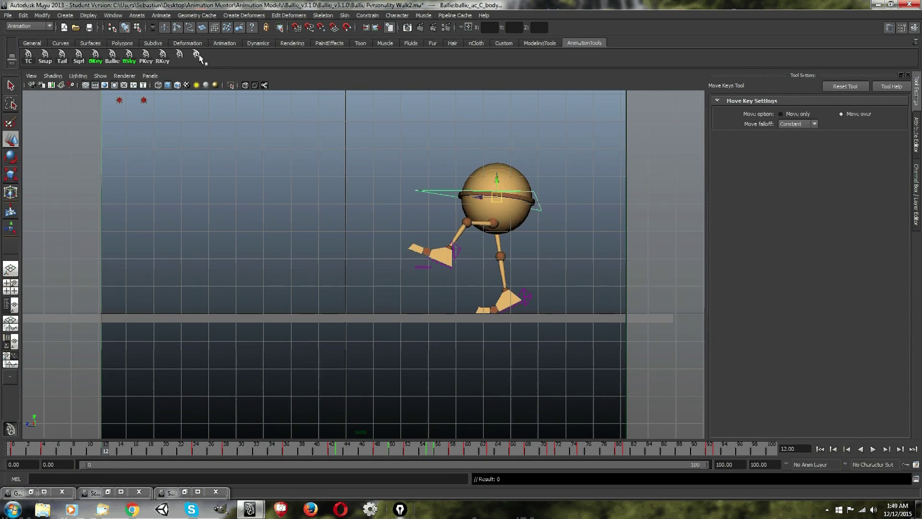
# Reselect the body control's frame 12 keys in the Graph Editor and examine their tick in the timeline.
pyautogui.click(31, 491)
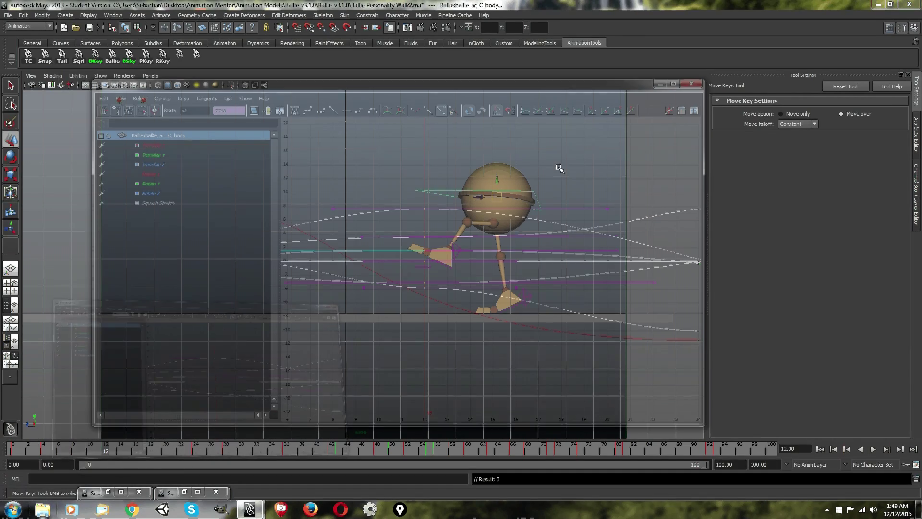
pyautogui.moveTo(469, 181); pyautogui.dragTo(379, 349)
pyautogui.moveTo(350, 87); pyautogui.dragTo(523, 88)
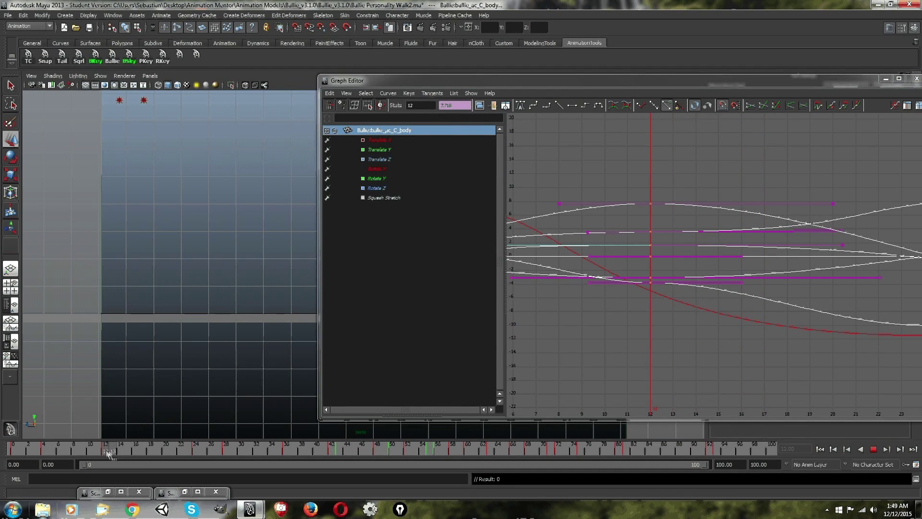
pyautogui.moveTo(531, 88); pyautogui.dragTo(355, 98)
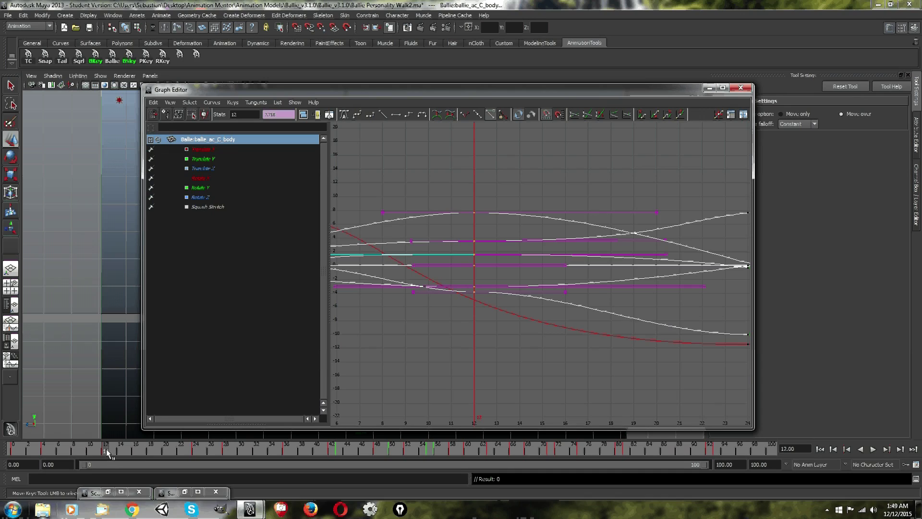
pyautogui.moveTo(366, 91); pyautogui.dragTo(515, 91)
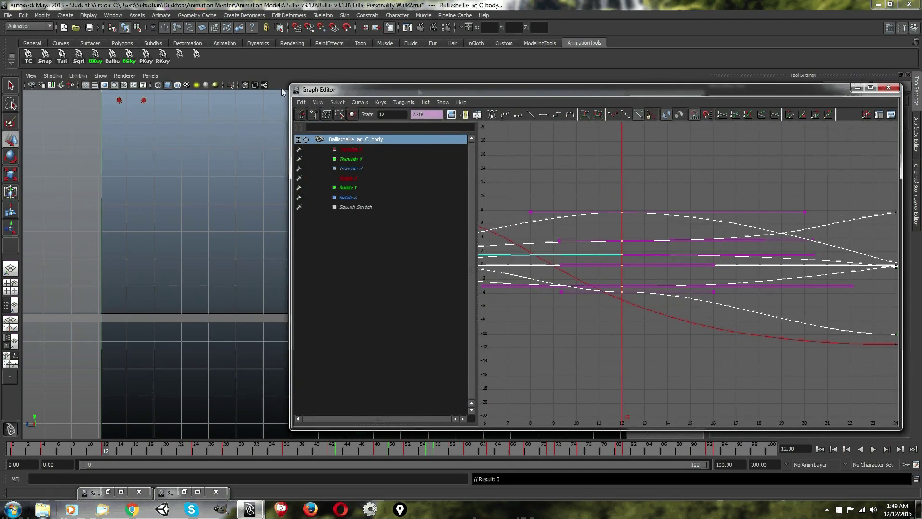
pyautogui.moveTo(419, 92); pyautogui.dragTo(312, 88)
pyautogui.click(750, 85)
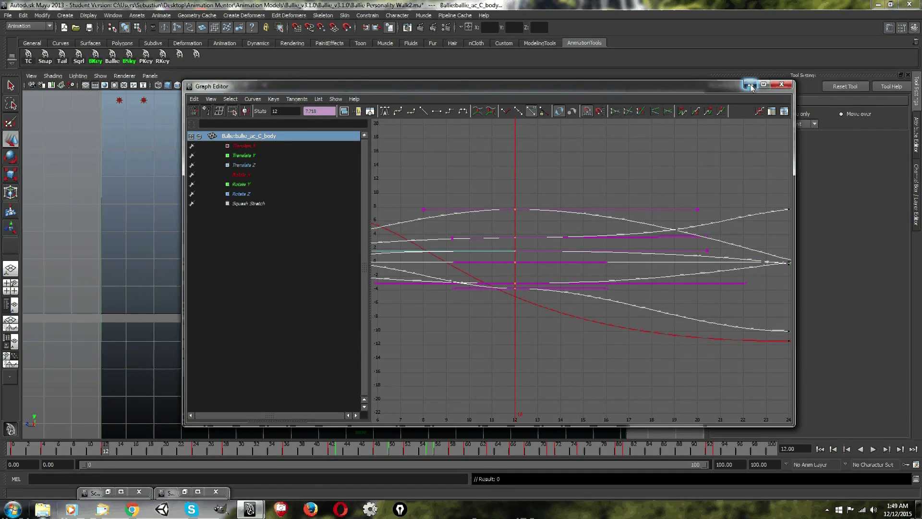
pyautogui.moveTo(112, 448); pyautogui.dragTo(106, 450)
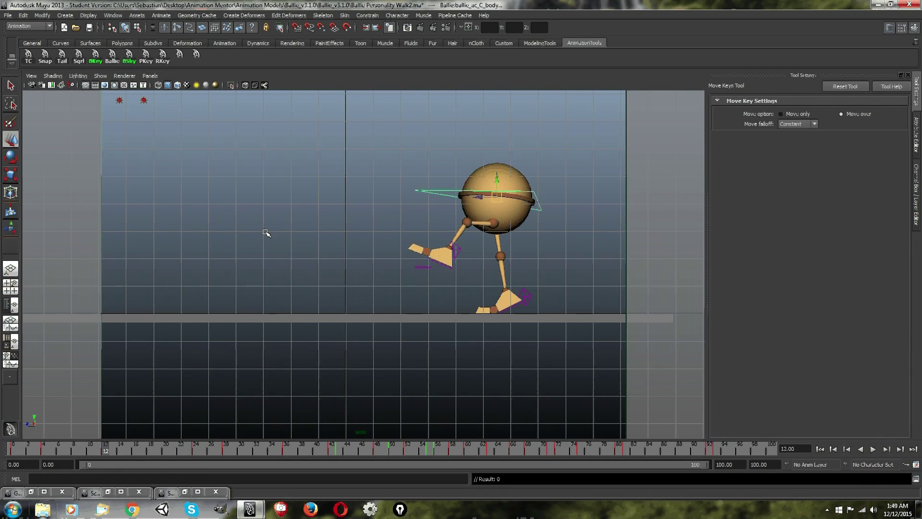
# Set the icon label of the new "keyframe -tds on" shelf button to PKey in the Shelf Editor.
pyautogui.rightClick(179, 55)
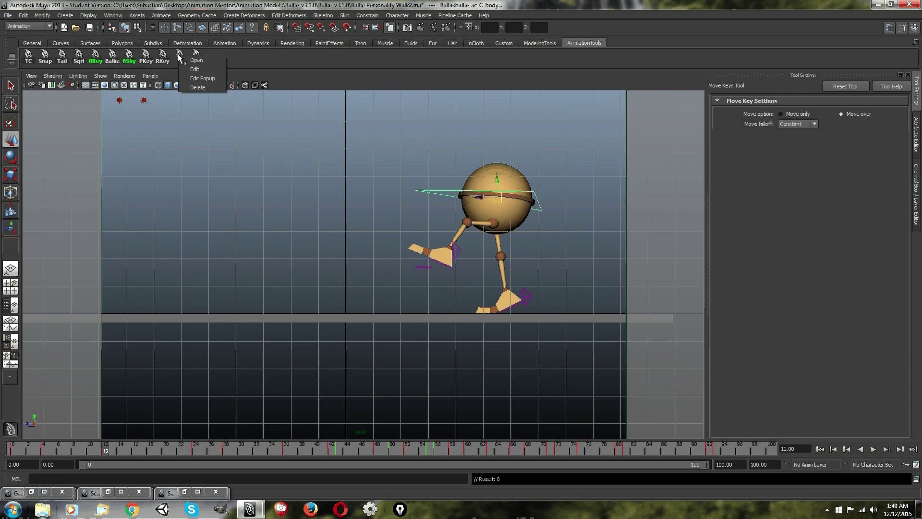
pyautogui.click(206, 68)
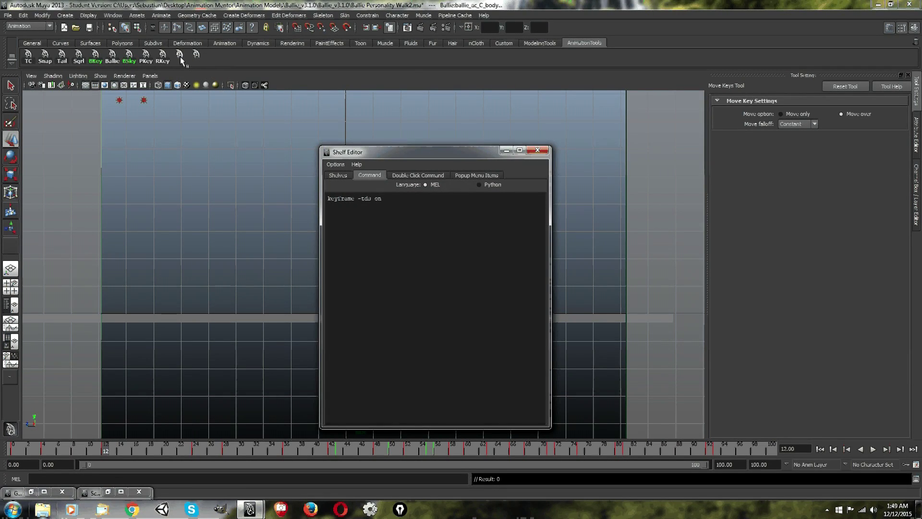
pyautogui.moveTo(402, 152); pyautogui.dragTo(379, 119)
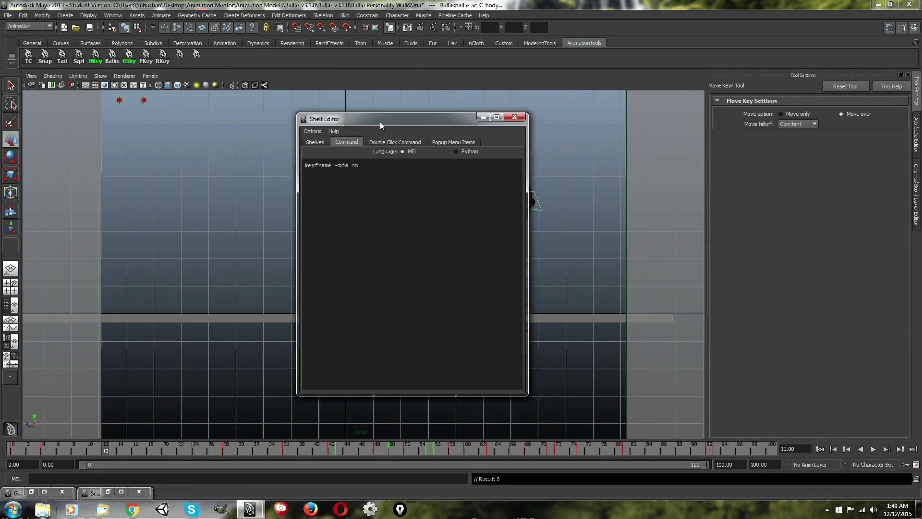
pyautogui.click(319, 141)
pyautogui.click(346, 142)
pyautogui.click(313, 142)
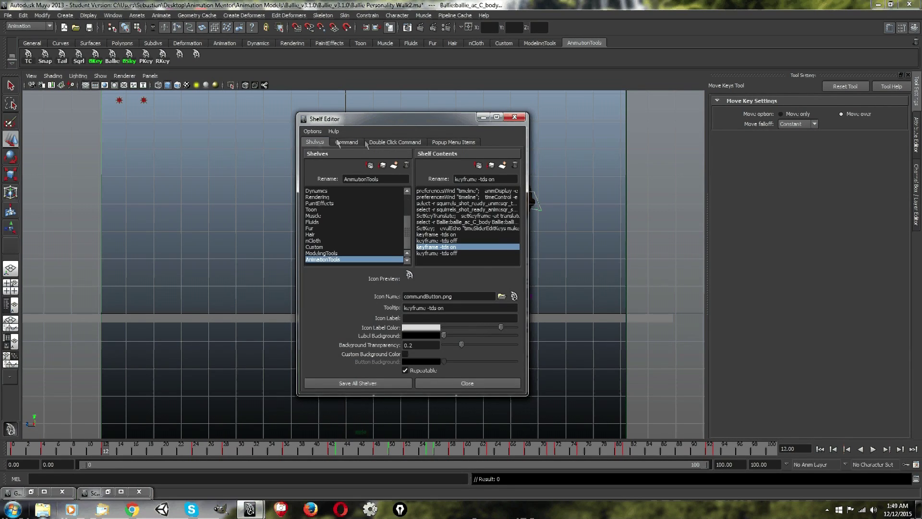
pyautogui.click(415, 317)
pyautogui.click(443, 307)
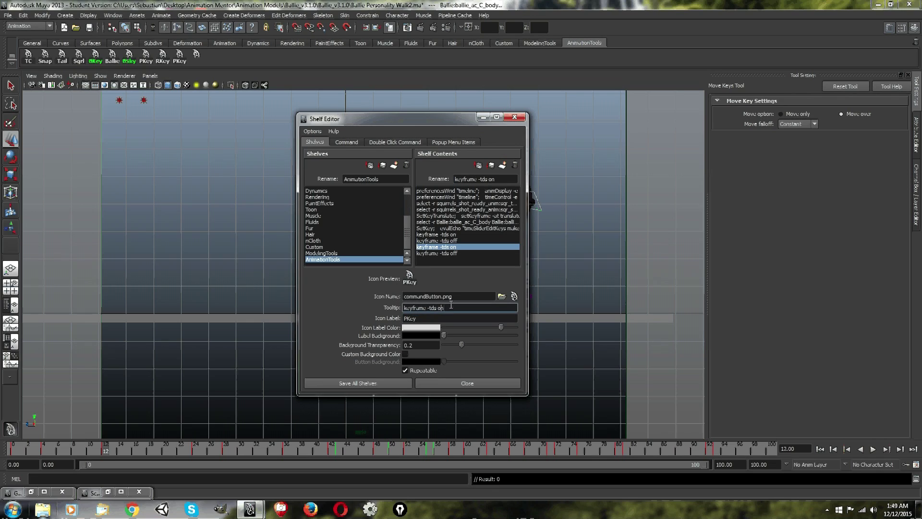
# Set the tooltip of the "keyframe -tds on" shelf button to Keypose Key and save all shelves.
pyautogui.moveTo(465, 308); pyautogui.dragTo(304, 303)
pyautogui.press('BackSpace')
pyautogui.write('Keypose Key')
pyautogui.click(355, 382)
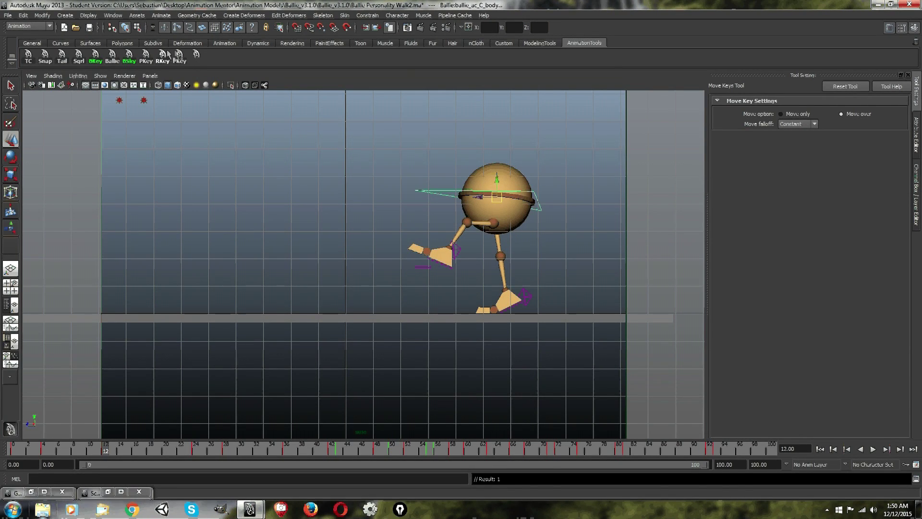
# Reopen the Shelf Editor, change the icon label color of the "keyframe -tds on" PKey button to bright green, and save all shelves.
pyautogui.rightClick(194, 56)
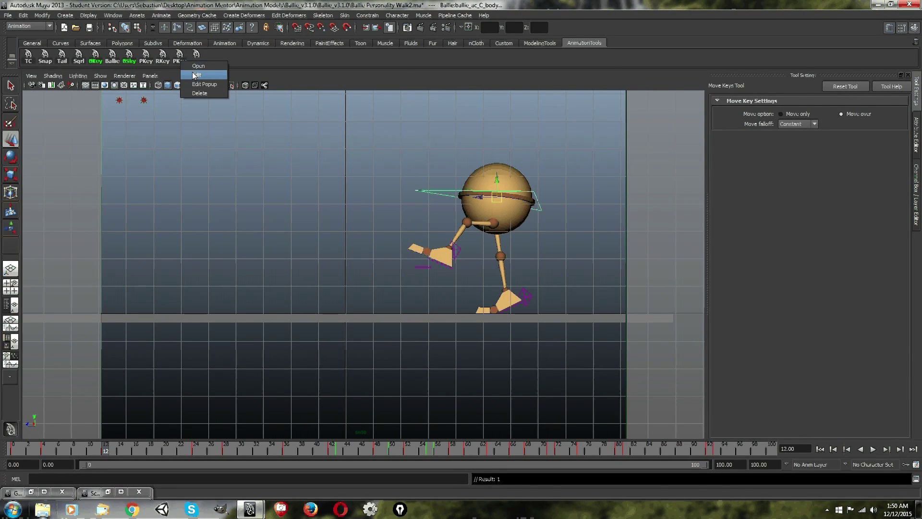
pyautogui.click(196, 77)
pyautogui.click(313, 142)
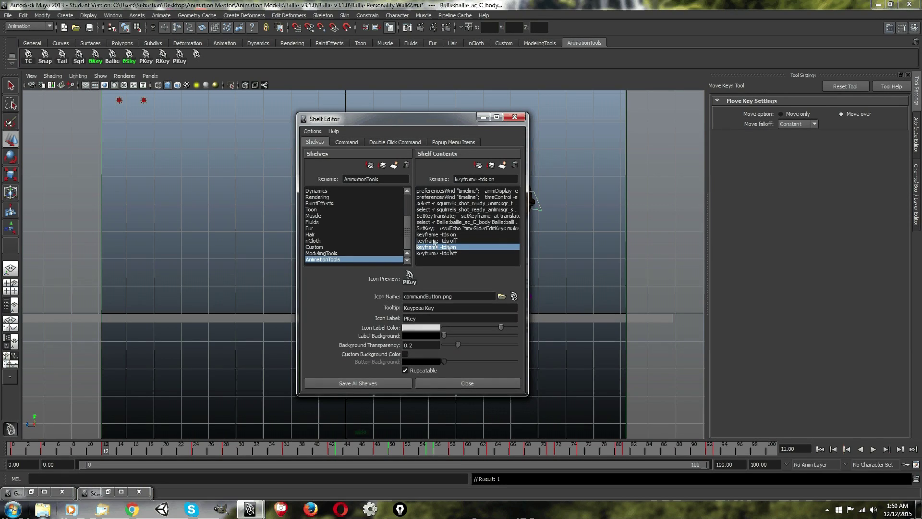
pyautogui.click(425, 327)
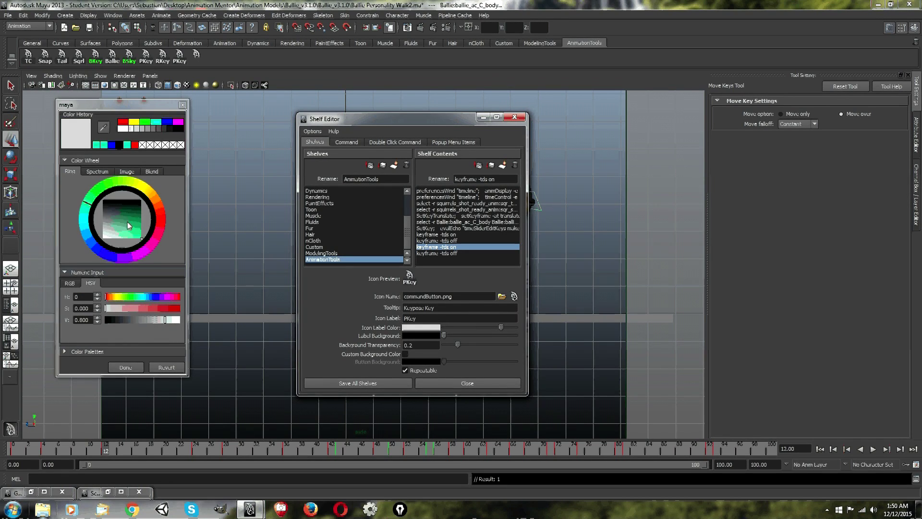
pyautogui.click(137, 228)
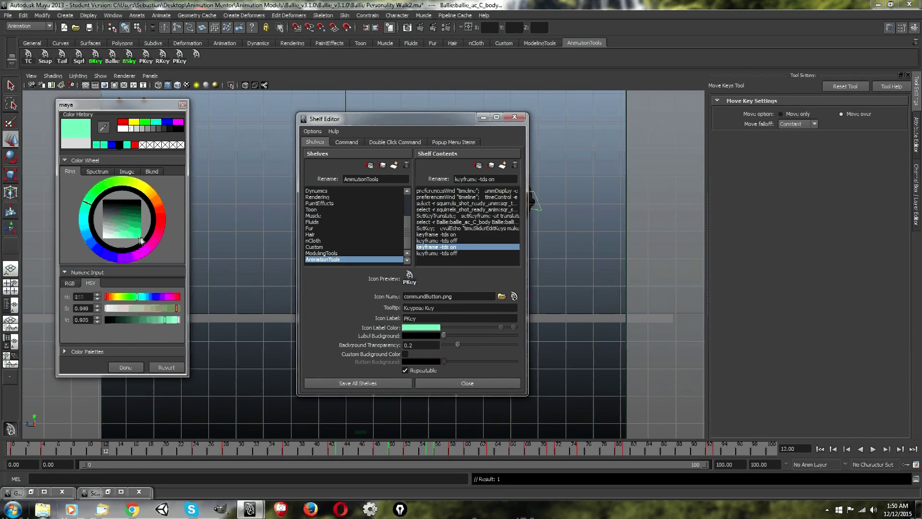
pyautogui.click(125, 366)
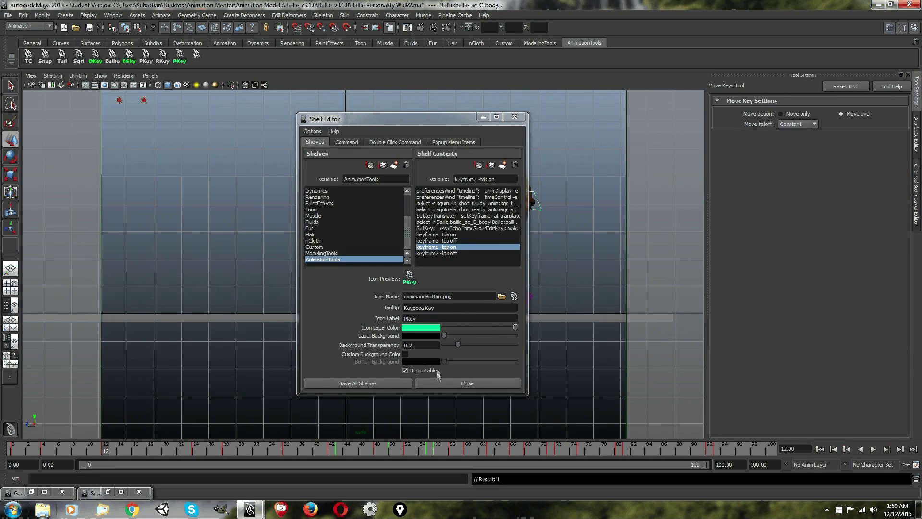
pyautogui.click(382, 382)
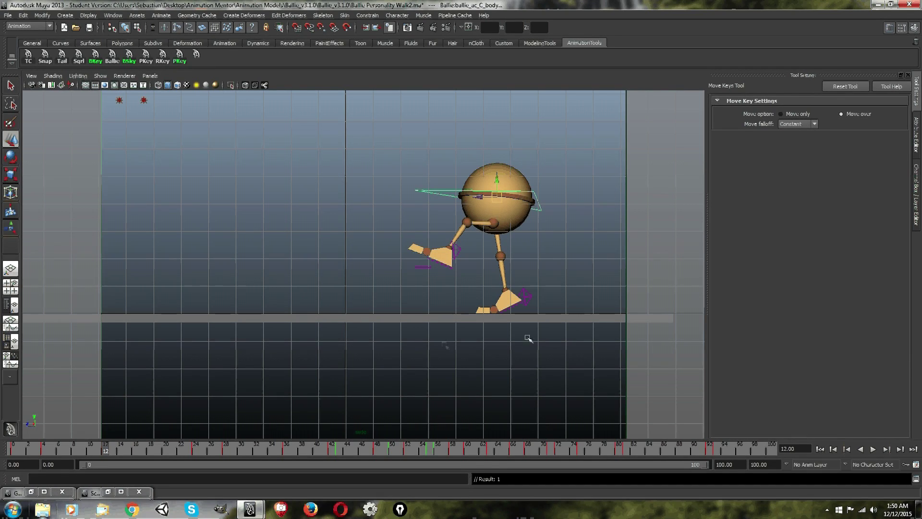
# Go back to frame 0 and deselect all of the body control's keys in the Graph Editor.
pyautogui.moveTo(105, 451); pyautogui.dragTo(8, 451)
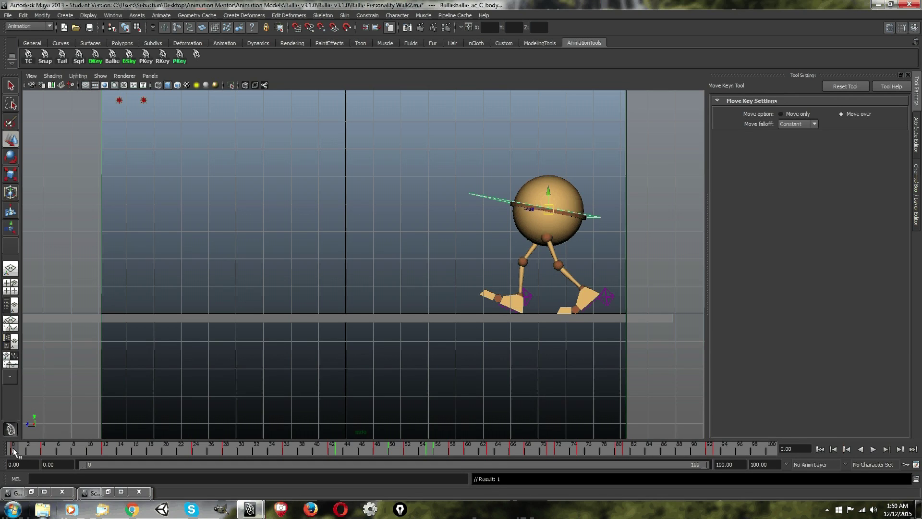
pyautogui.moveTo(13, 451)
pyautogui.mouseDown()
pyautogui.moveTo(29, 451)
pyautogui.moveTo(15, 449)
pyautogui.mouseUp()
pyautogui.click(30, 491)
pyautogui.moveTo(317, 91); pyautogui.dragTo(376, 100)
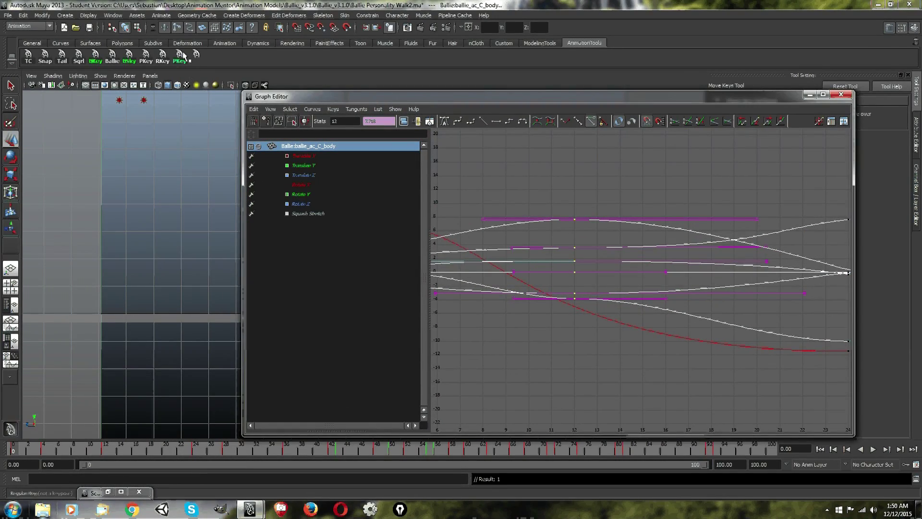
pyautogui.moveTo(522, 101); pyautogui.dragTo(436, 88)
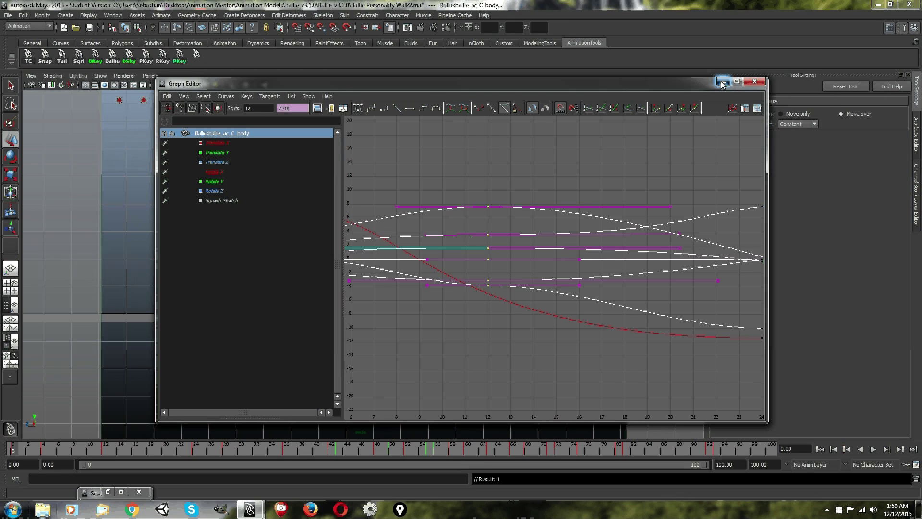
pyautogui.moveTo(555, 155); pyautogui.dragTo(447, 333)
pyautogui.click(506, 223)
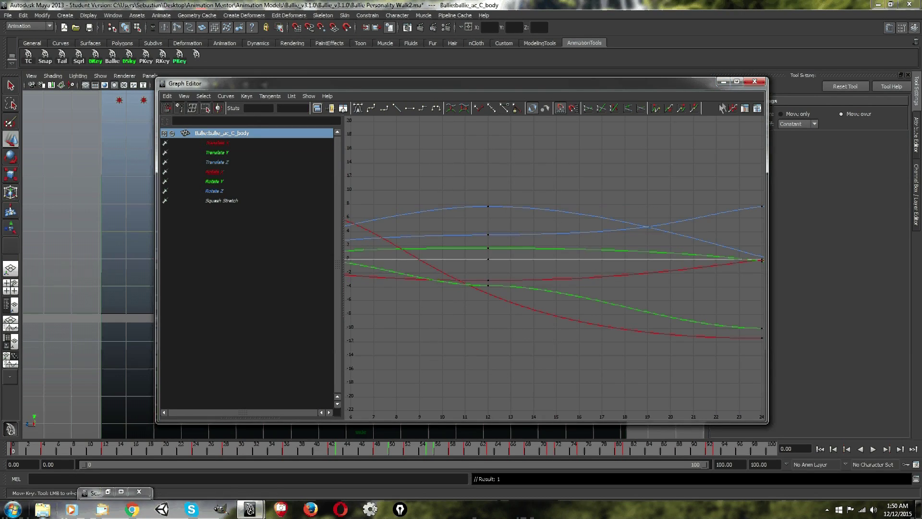
pyautogui.click(720, 84)
# Turn all of the body control's keys into special ticks with the green PKey shelf button and undo the last time change.
pyautogui.moveTo(26, 445); pyautogui.dragTo(2, 446)
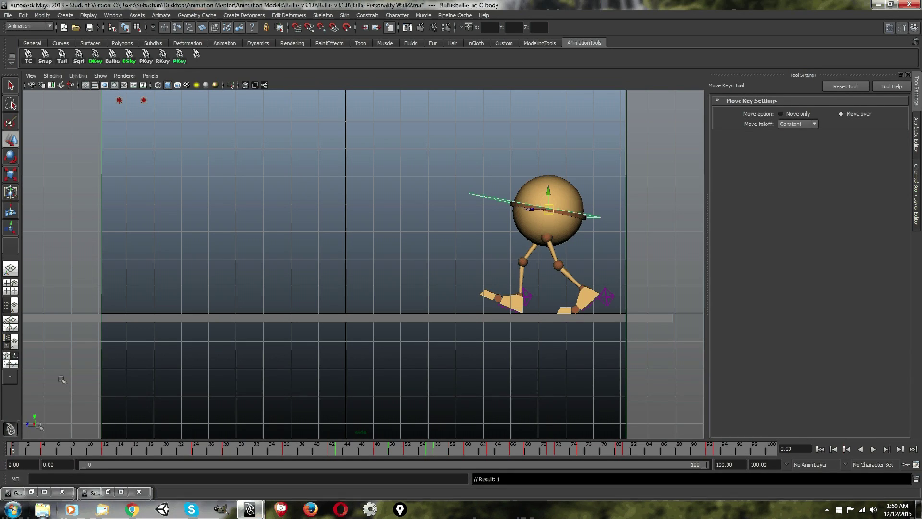
pyautogui.click(179, 56)
pyautogui.moveTo(104, 444); pyautogui.dragTo(1, 415)
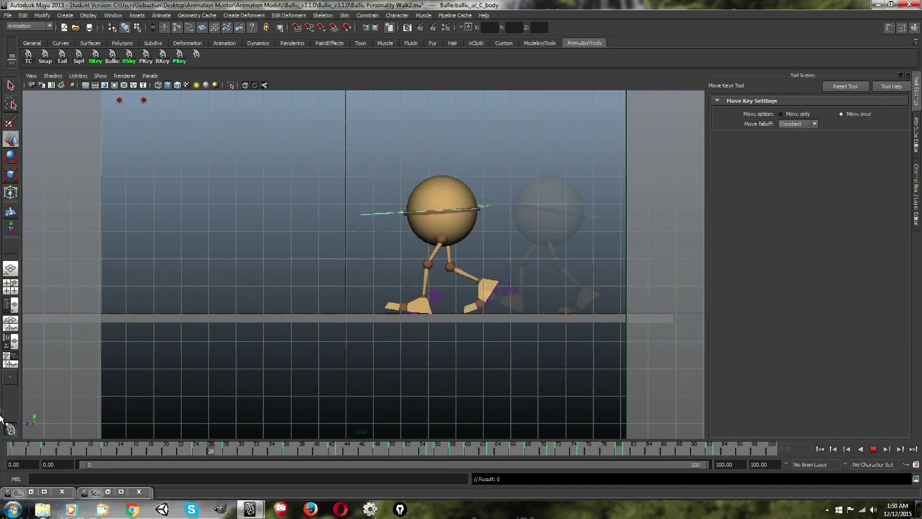
pyautogui.click(23, 15)
pyautogui.click(30, 30)
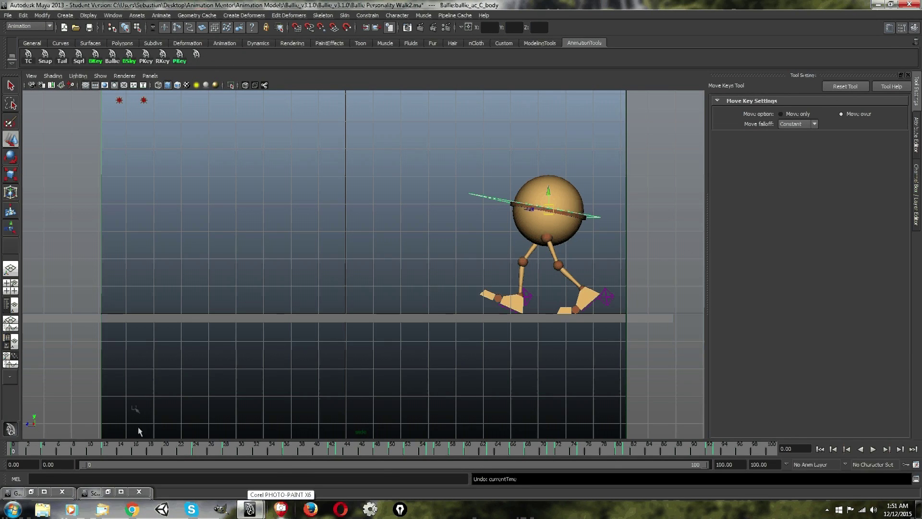
# Play back the animation and scrub the timeline to examine the special ticks, ending at frame 0.
pyautogui.hotkey('alt', 'v')
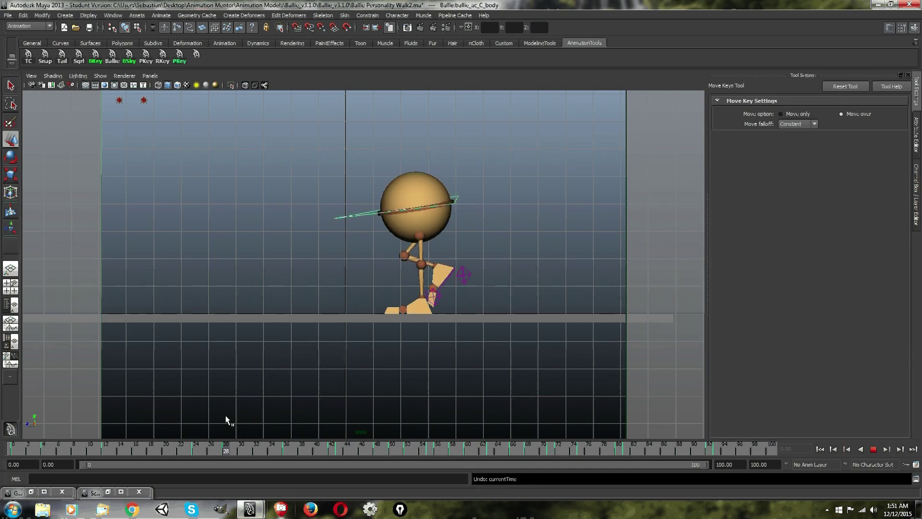
pyautogui.click(305, 449)
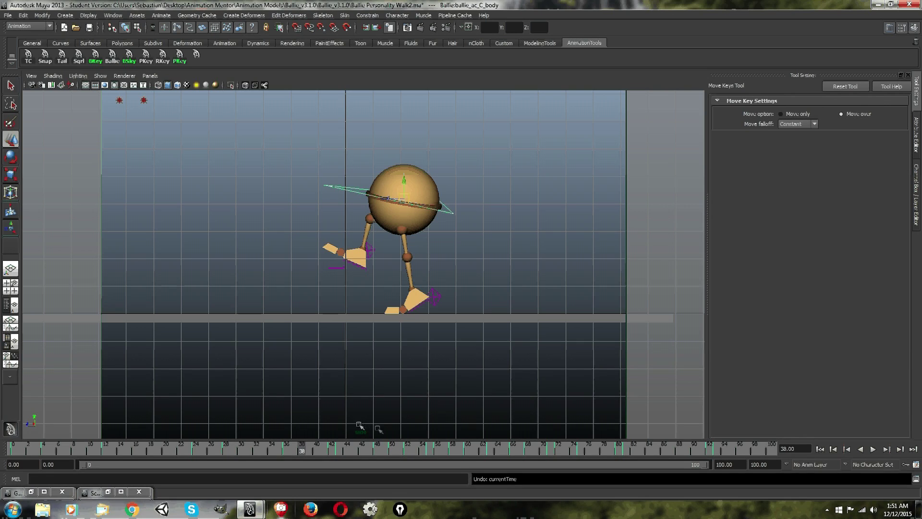
pyautogui.moveTo(302, 450); pyautogui.dragTo(211, 448)
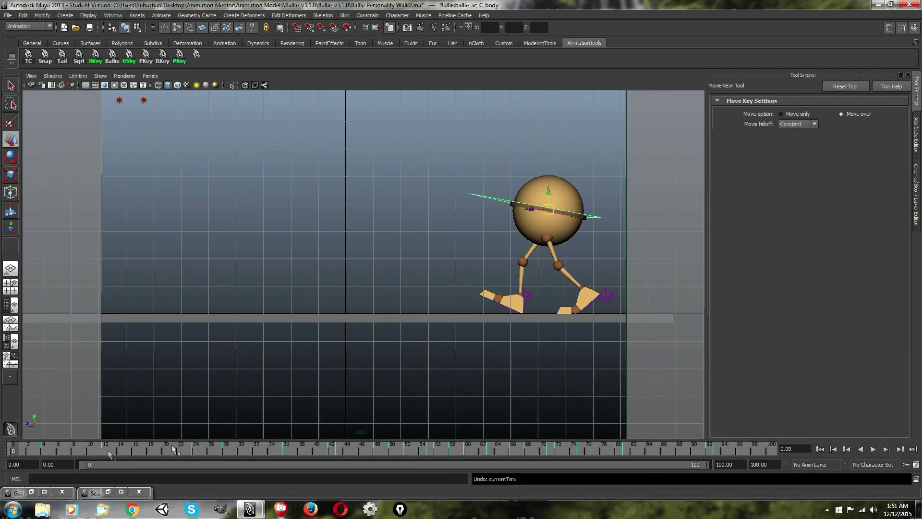
pyautogui.moveTo(344, 451); pyautogui.dragTo(331, 452)
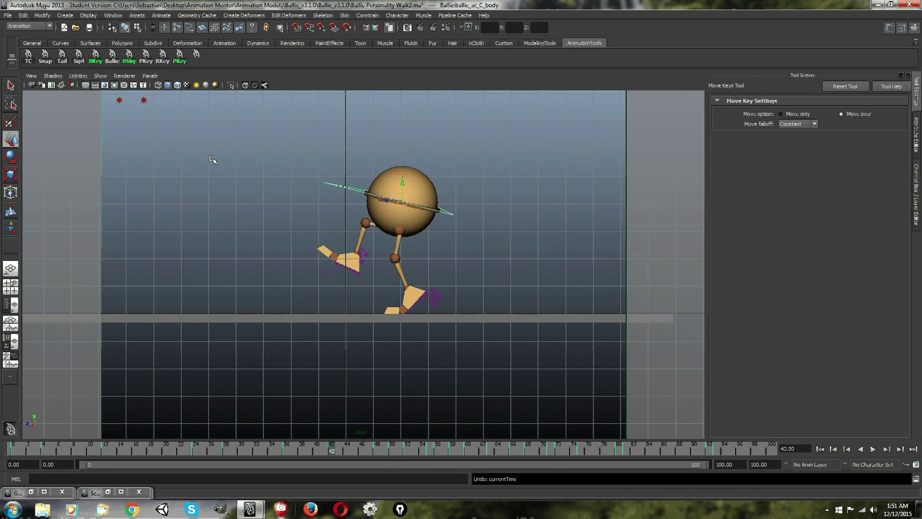
pyautogui.moveTo(33, 452); pyautogui.dragTo(4, 453)
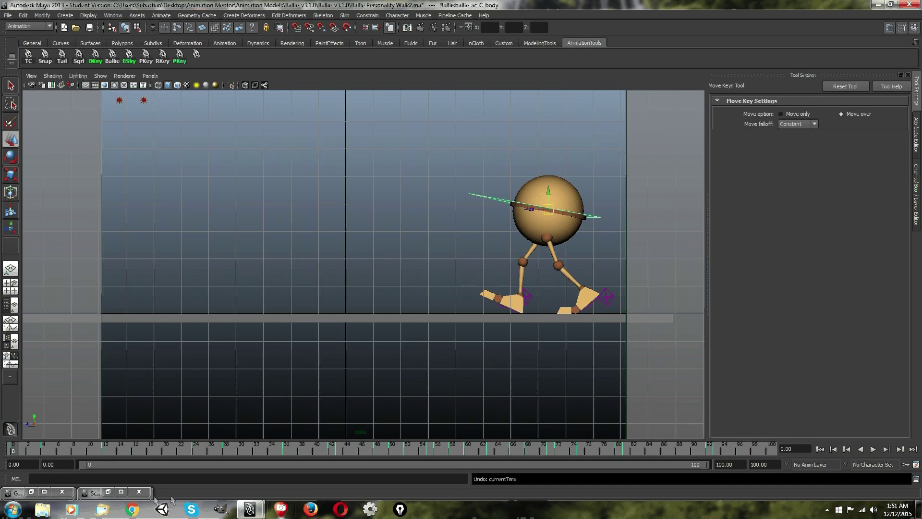
# Turn off the special ticks on all the body control's keys with the unlabelled "keyframe -tds off" shelf button and check the Graph Editor.
pyautogui.click(198, 56)
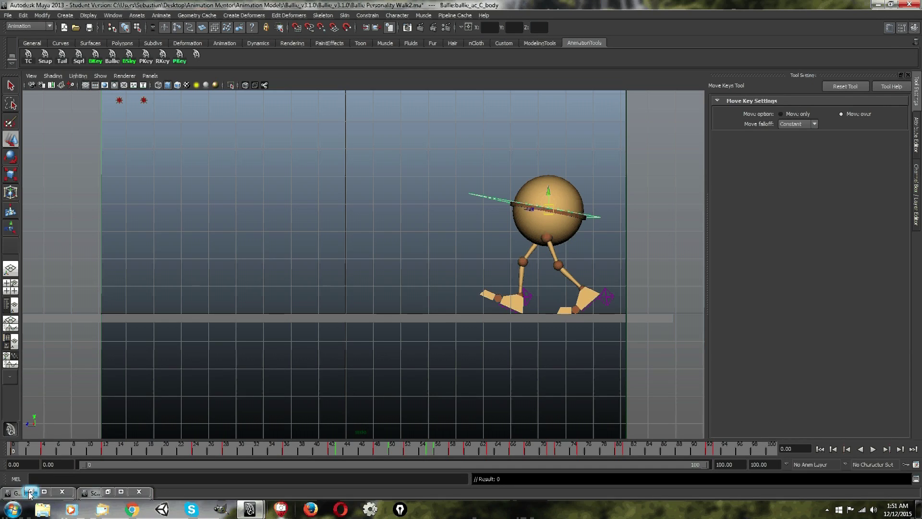
pyautogui.click(32, 491)
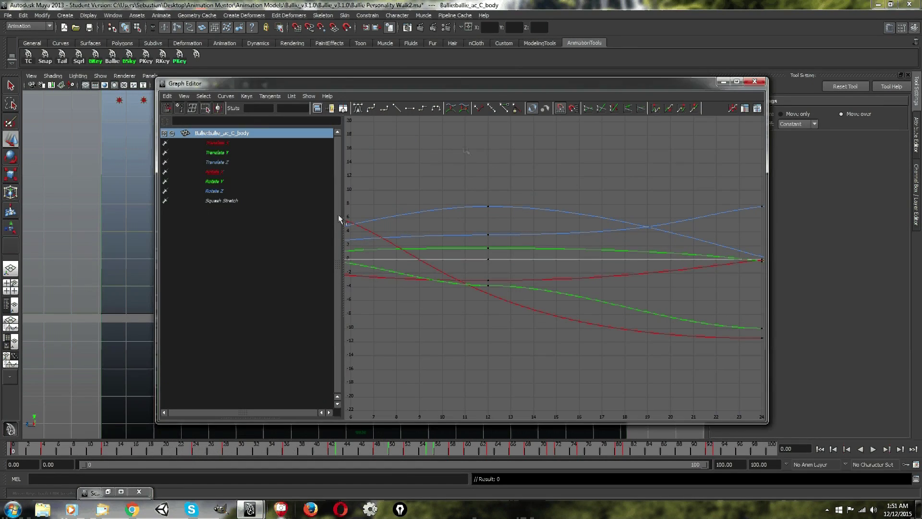
pyautogui.click(723, 82)
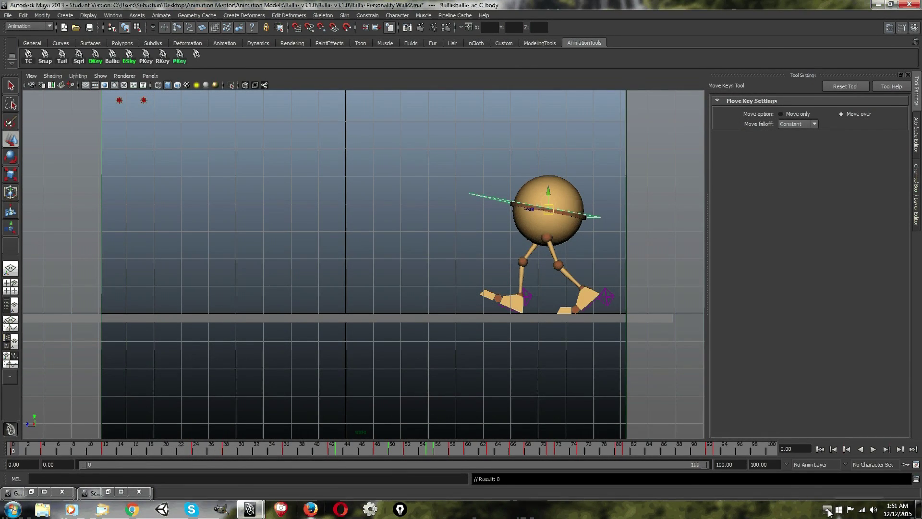
pyautogui.click(826, 510)
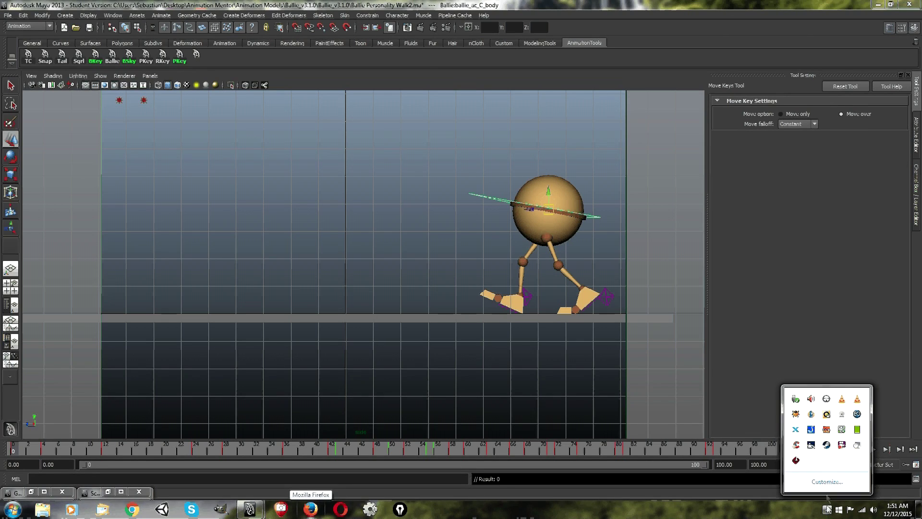